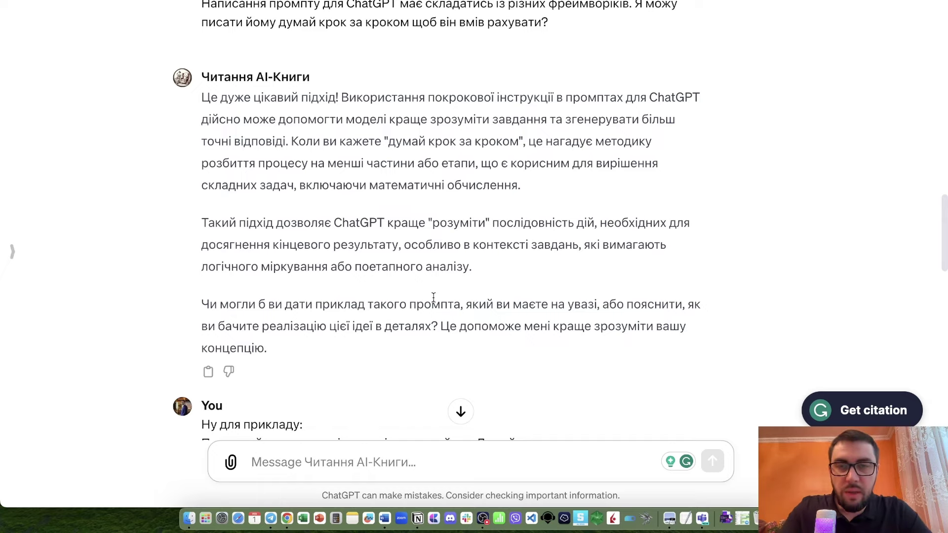
Review the Читання AI-Книги conversation, including the step-by-step quadratic equation example, the СТОП НАВЧАННЯ exchange and the opening chapter request.
scroll(433, 296, "down", 5)
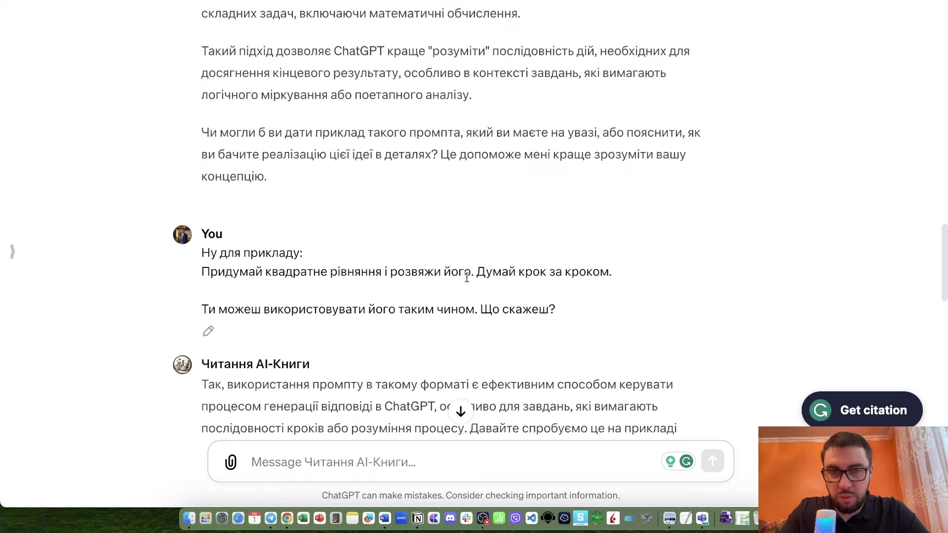
scroll(467, 277, "down", 2)
scroll(432, 261, "down", 5)
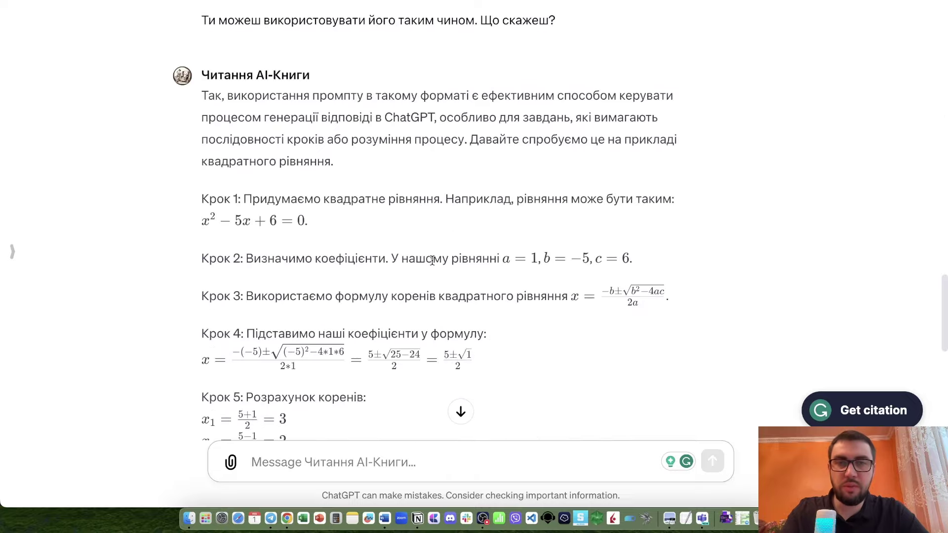
scroll(432, 261, "down", 1)
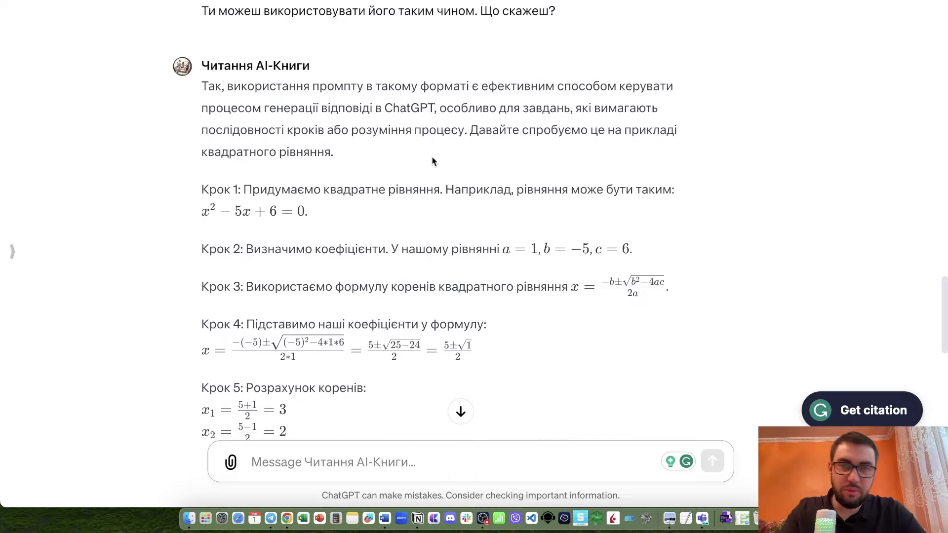
scroll(433, 174, "down", 4)
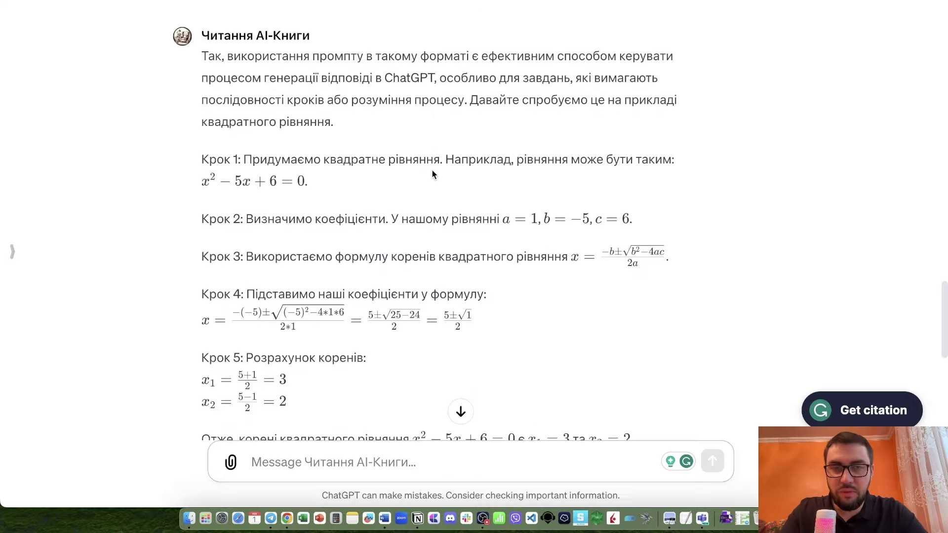
scroll(431, 169, "down", 2)
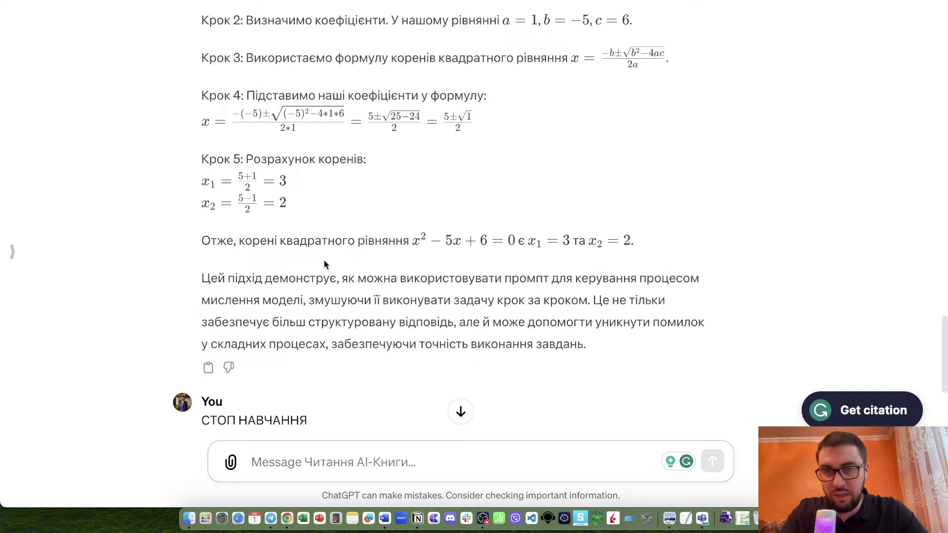
scroll(454, 309, "down", 1)
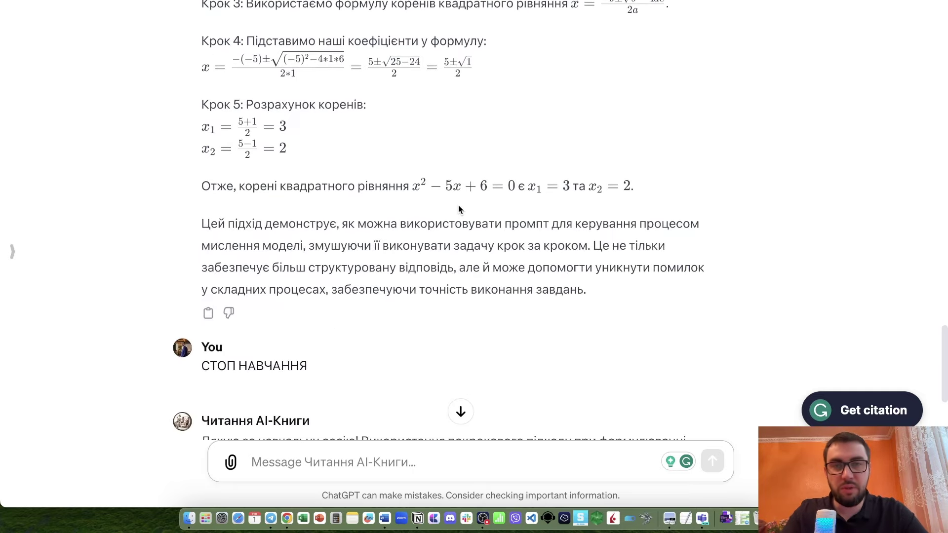
scroll(458, 208, "up", 2)
scroll(458, 206, "down", 5)
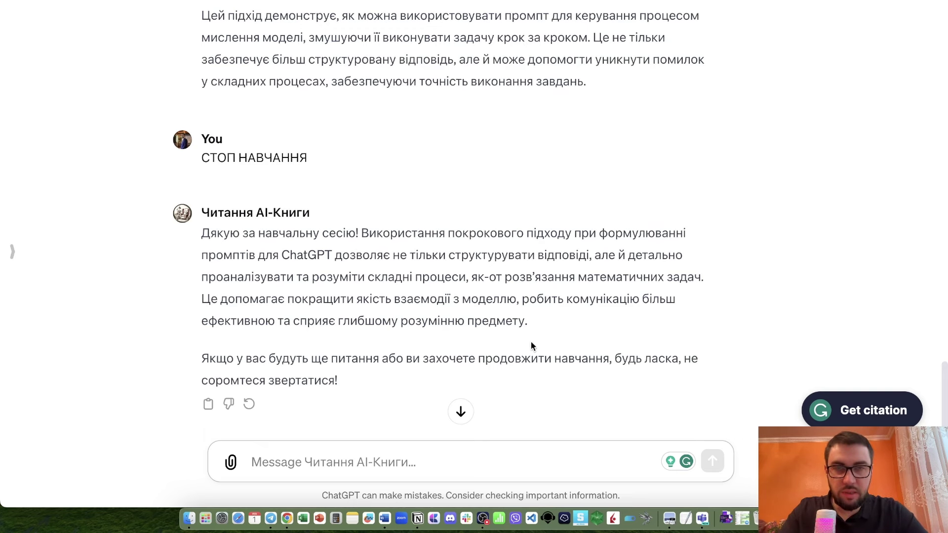
scroll(497, 369, "up", 6)
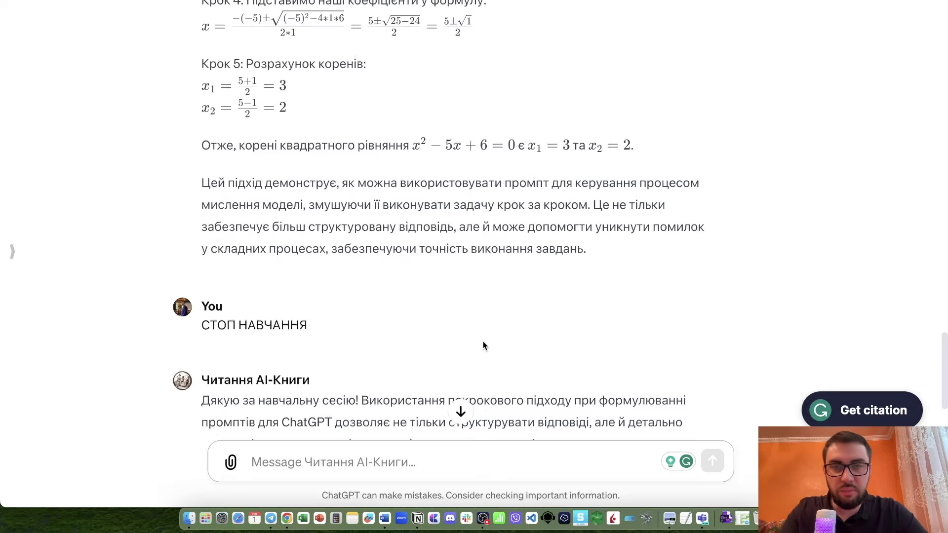
scroll(482, 340, "up", 20)
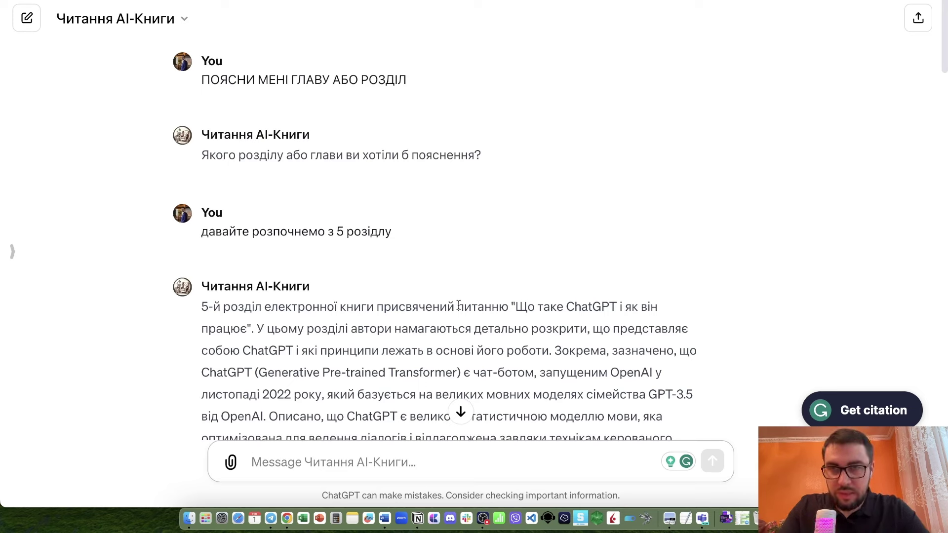
Switch to the web3 university website, look over the prompt e-book page and open the course catalogue.
key("super+shift+o")
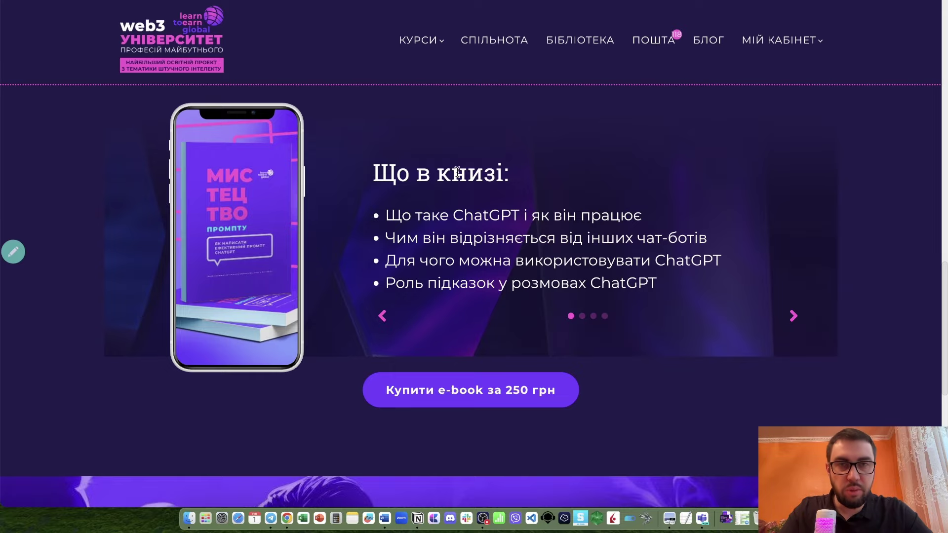
scroll(437, 53, "down", 5)
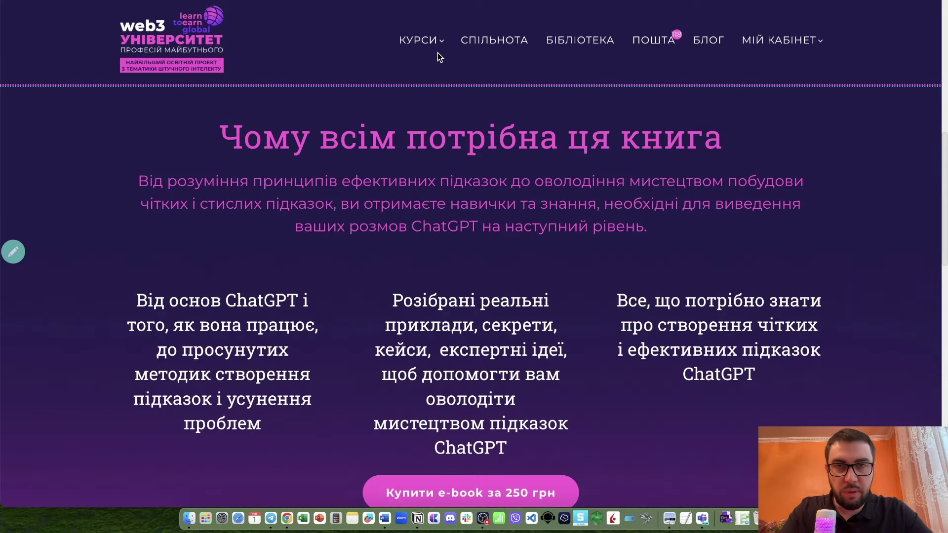
left_click(429, 66)
Look through the first courses in the catalogue, load more of them and examine the added ones.
scroll(483, 211, "down", 8)
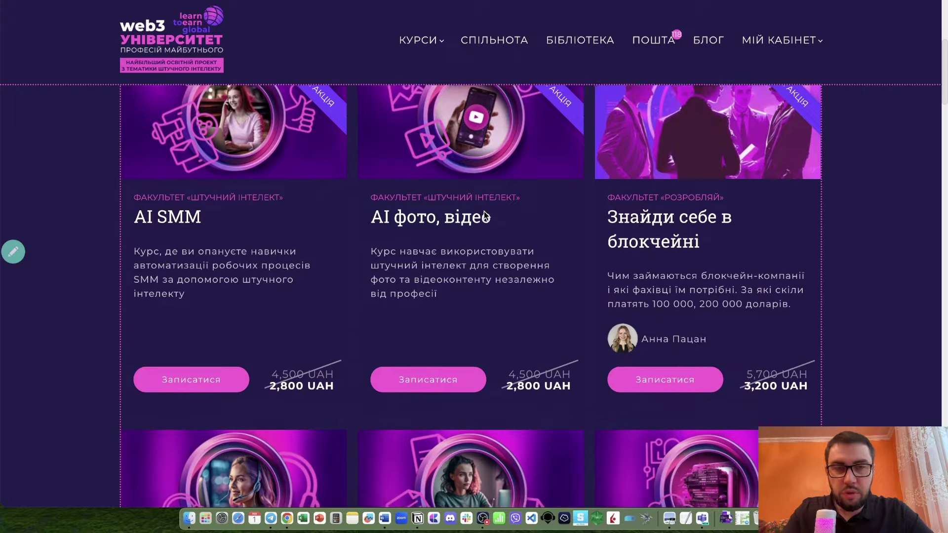
scroll(479, 247, "down", 10)
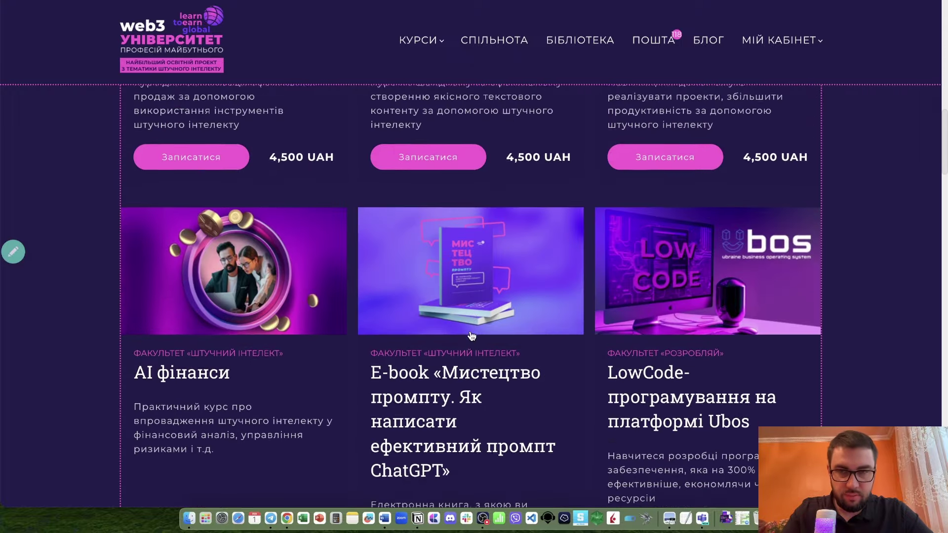
scroll(472, 336, "down", 6)
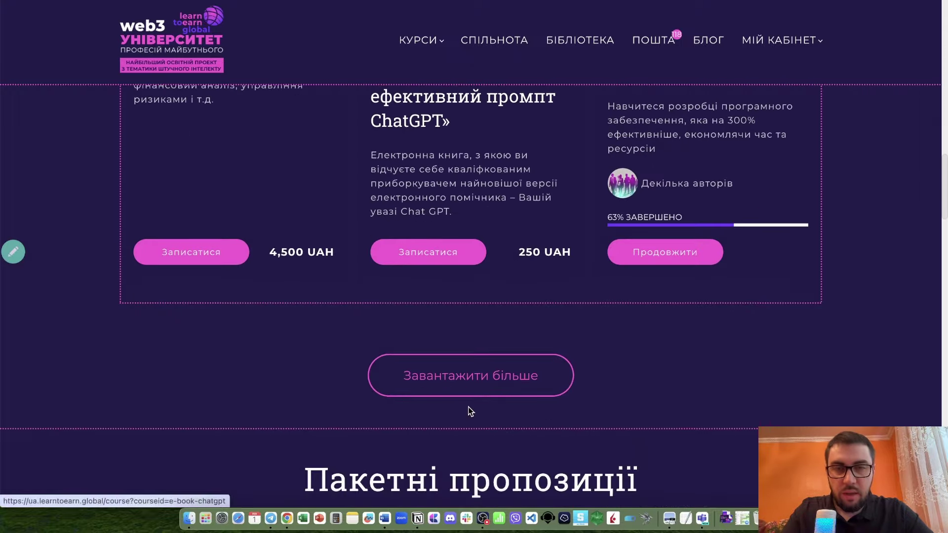
left_click(467, 393)
scroll(508, 300, "down", 10)
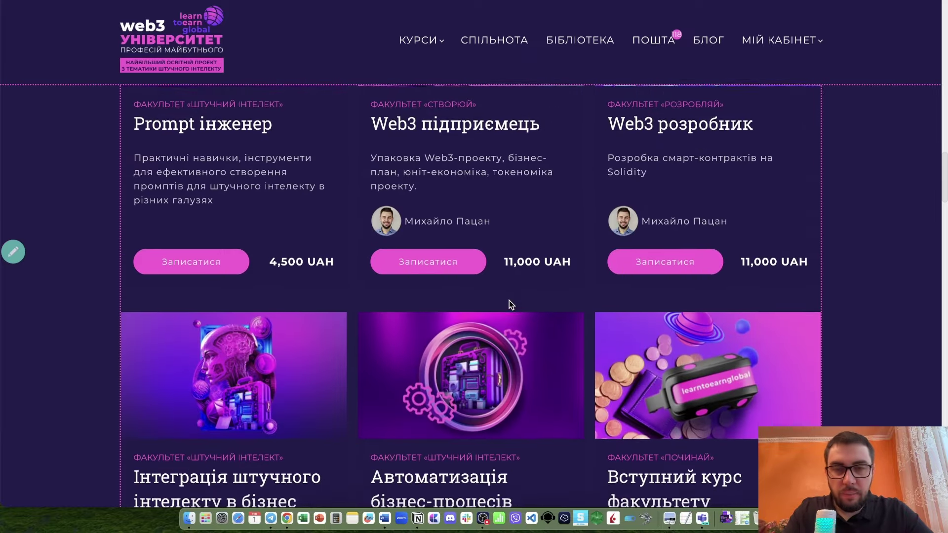
scroll(508, 301, "down", 2)
scroll(509, 302, "down", 5)
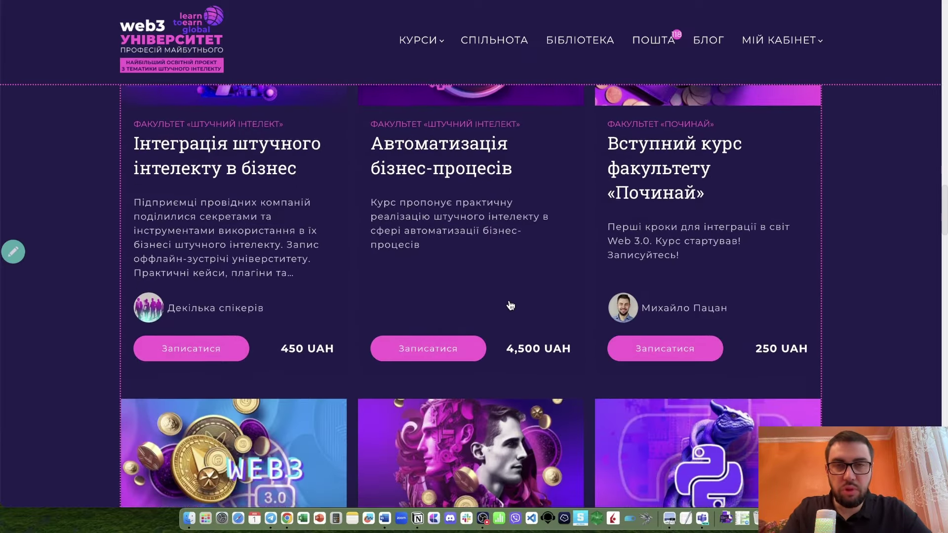
scroll(510, 305, "up", 3)
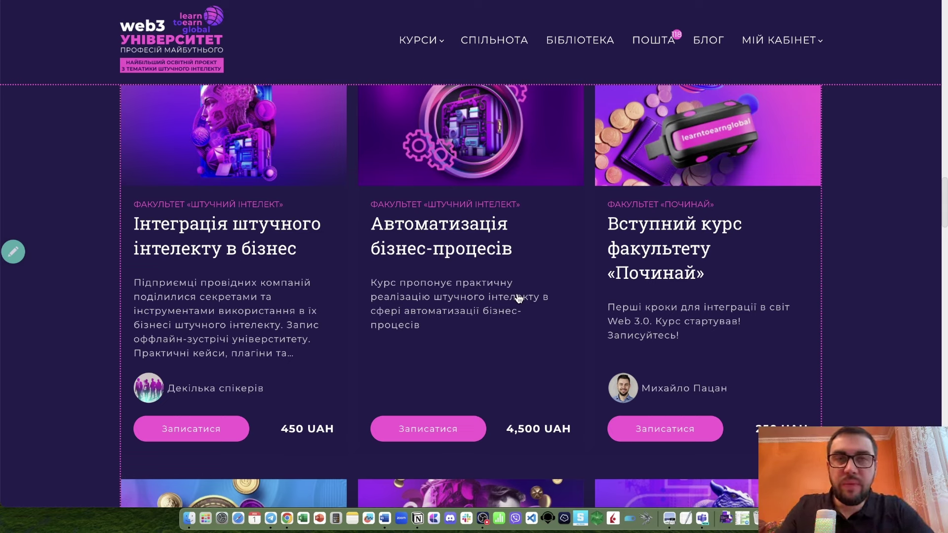
Load another batch of courses at the end of the list and look through it.
scroll(518, 298, "down", 11)
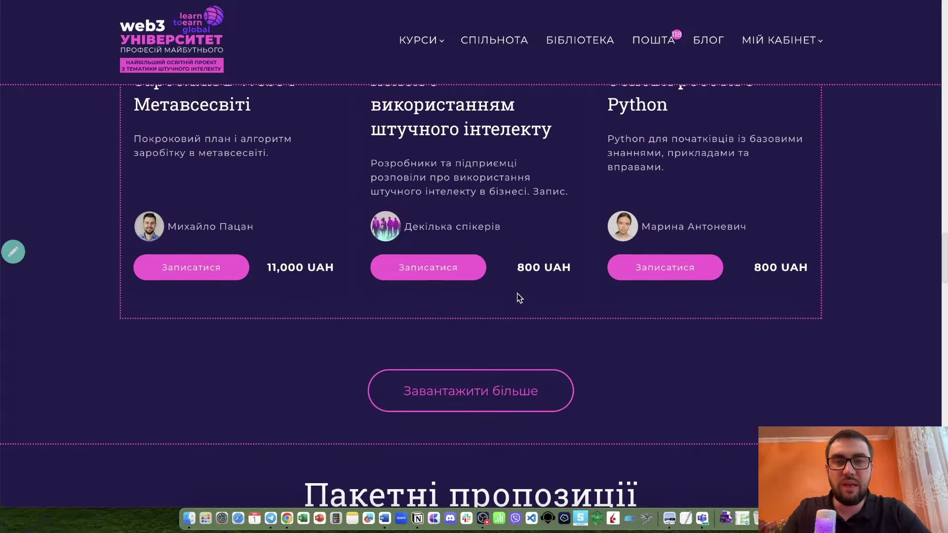
left_click(508, 391)
scroll(509, 392, "down", 9)
scroll(510, 390, "down", 15)
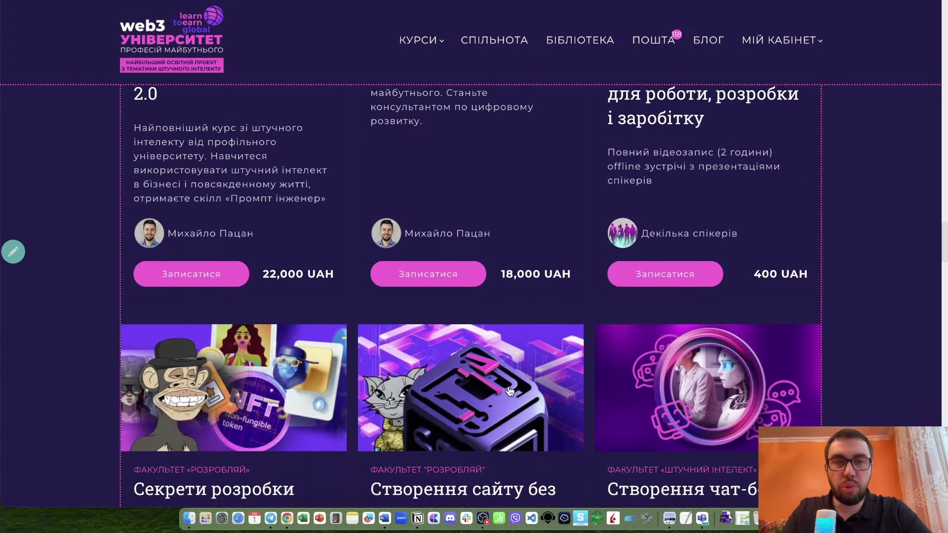
Return to the start of the course catalogue and examine the discounted and AI faculty courses.
scroll(509, 387, "up", 20)
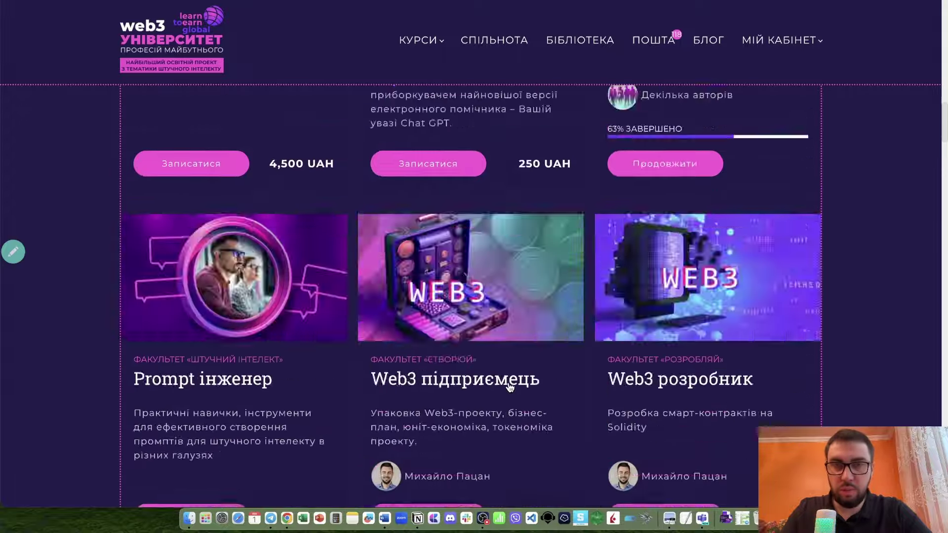
scroll(510, 387, "up", 3)
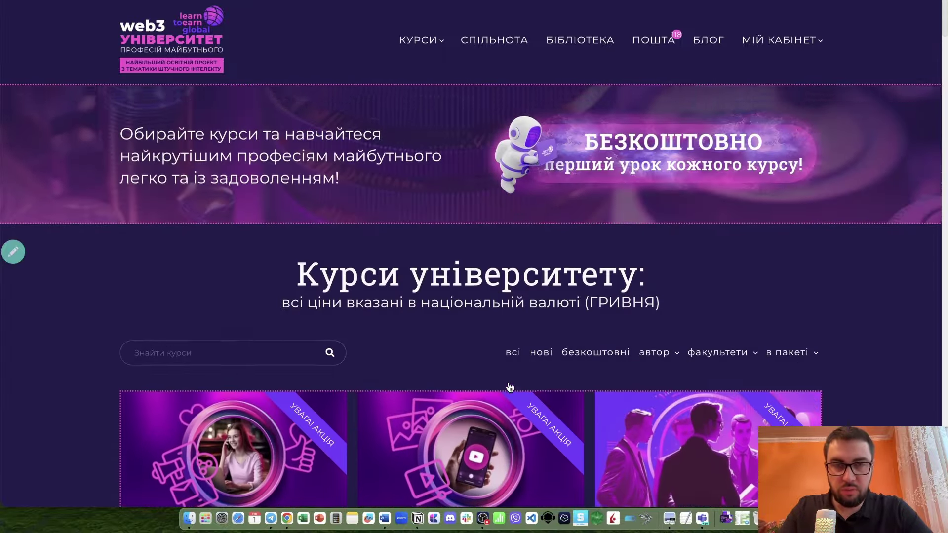
scroll(510, 388, "down", 6)
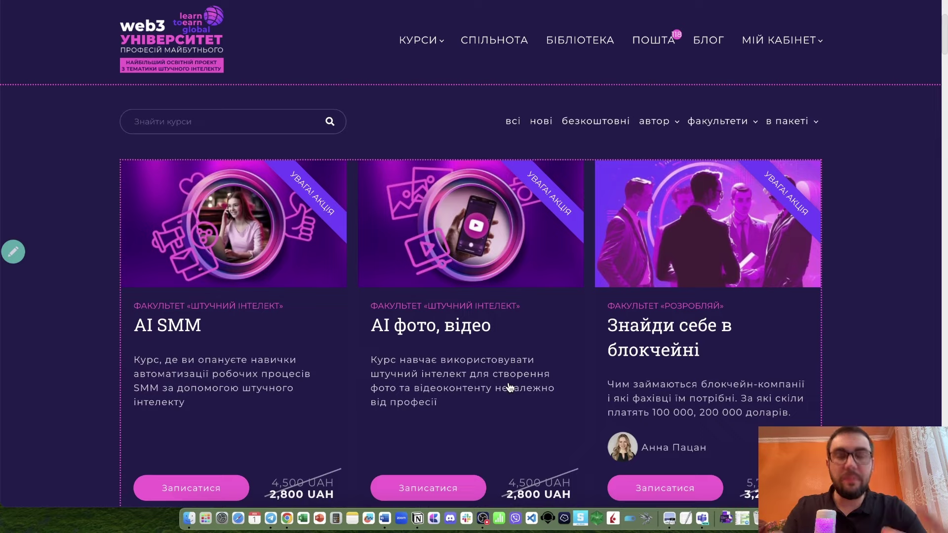
scroll(500, 329, "down", 3)
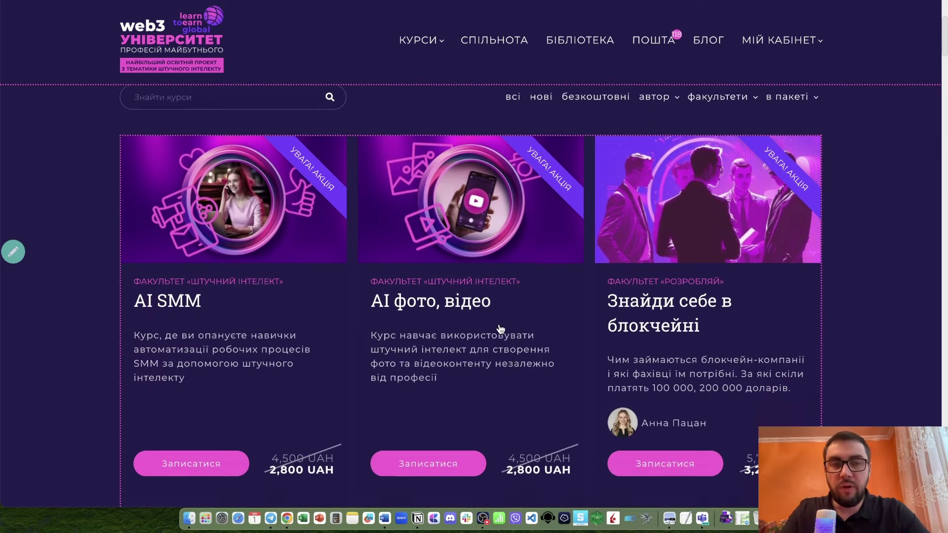
scroll(500, 329, "down", 5)
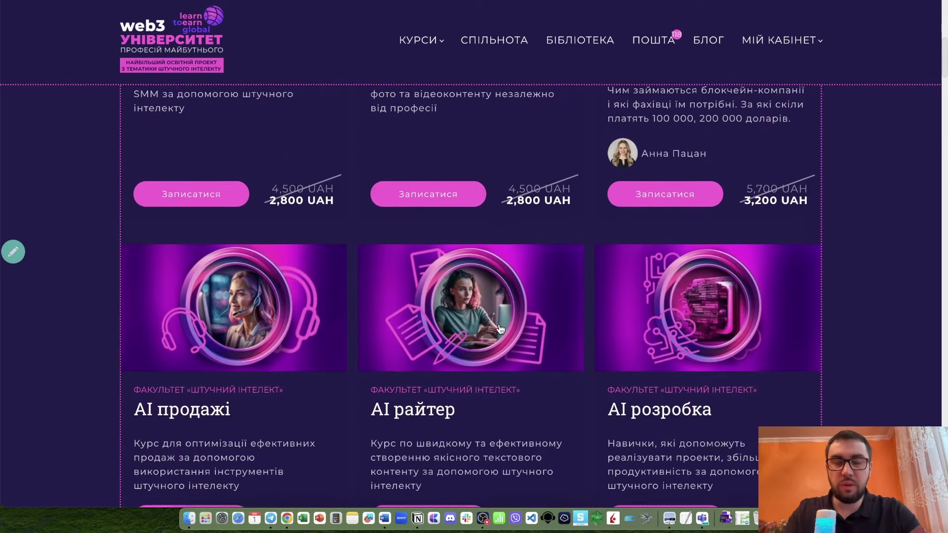
scroll(500, 329, "down", 2)
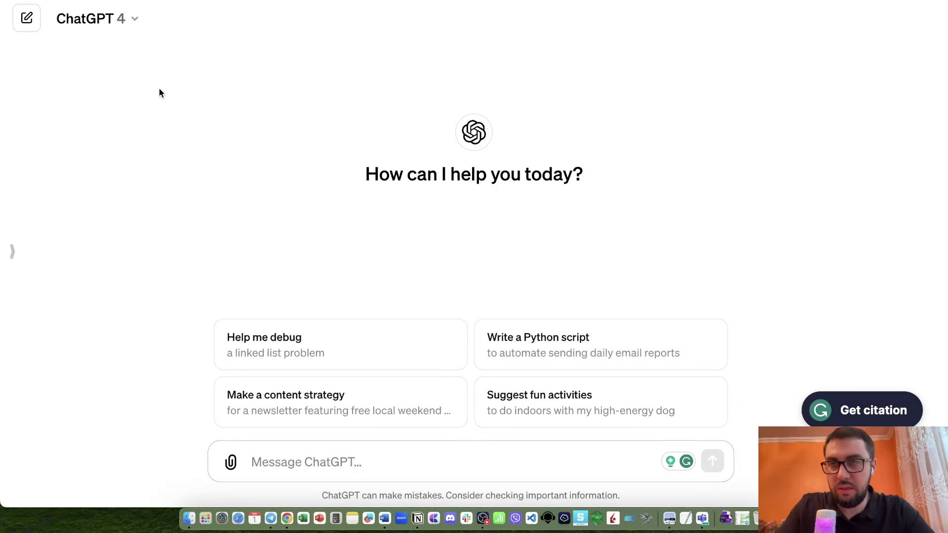
Switch to ChatGPT, open the Explore GPTs page and collapse the sidebar.
left_click(15, 251)
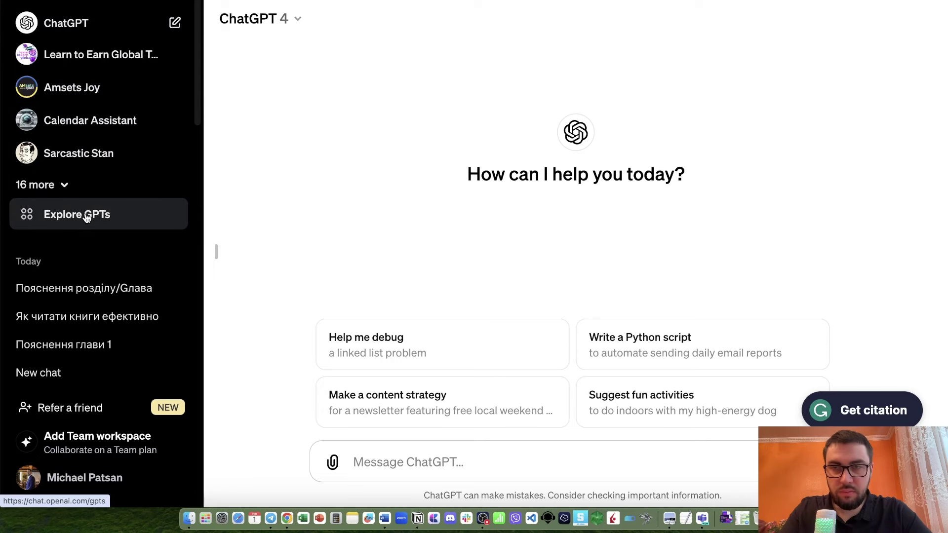
left_click(215, 252)
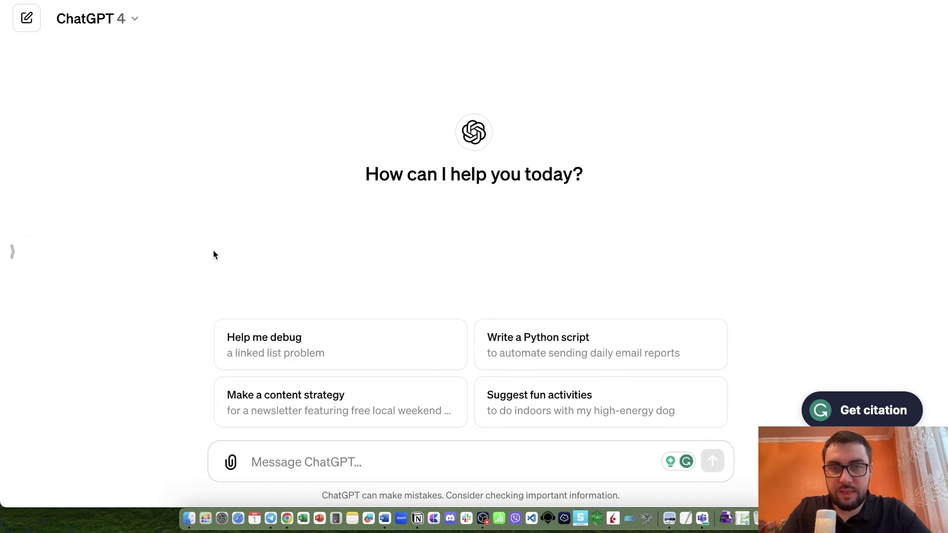
left_click(13, 252)
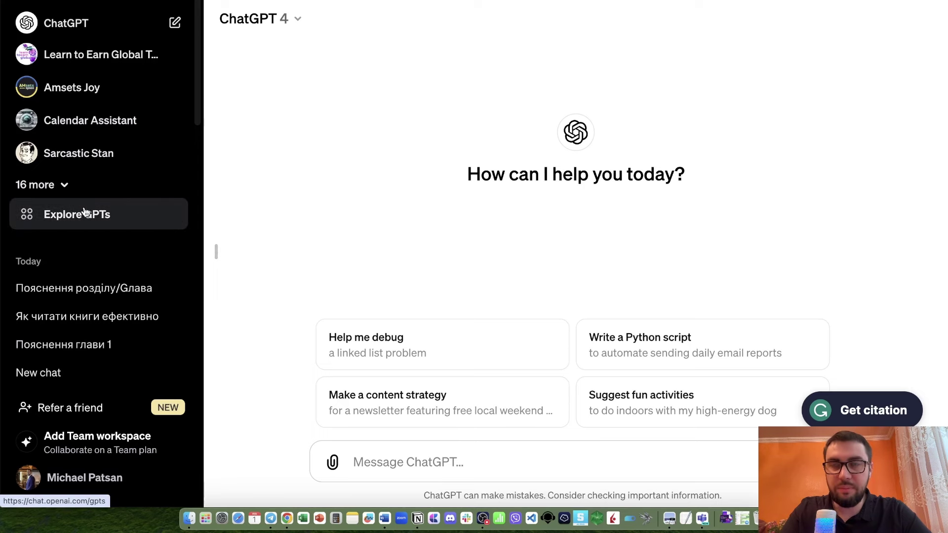
left_click(85, 218)
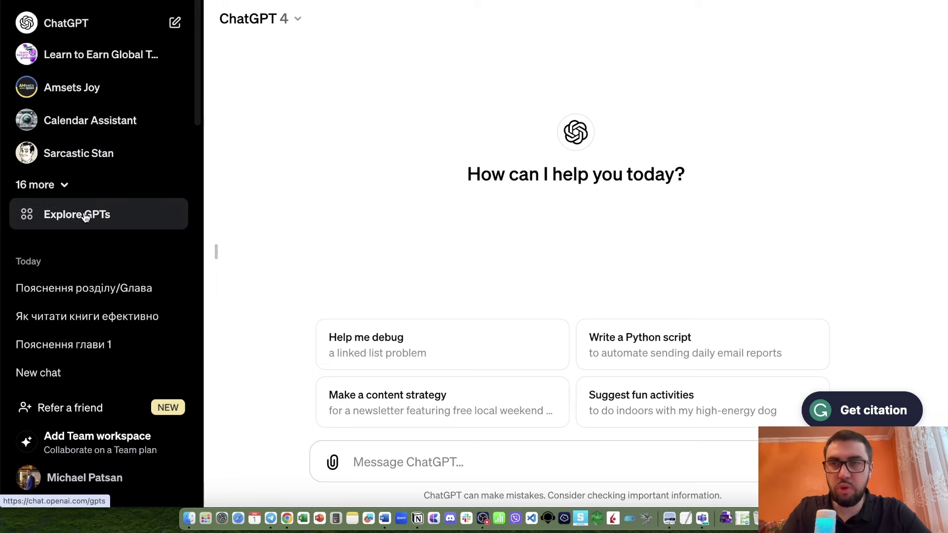
left_click(215, 253)
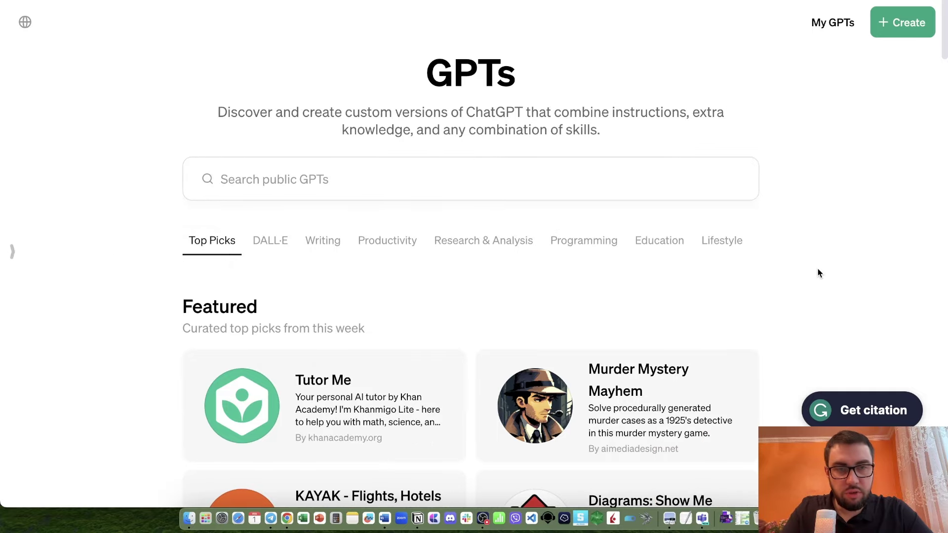
Browse the public GPTs in the Featured, Trending, ChatGPT team, DALL·E and Writing sections.
scroll(818, 272, "down", 5)
scroll(817, 272, "down", 8)
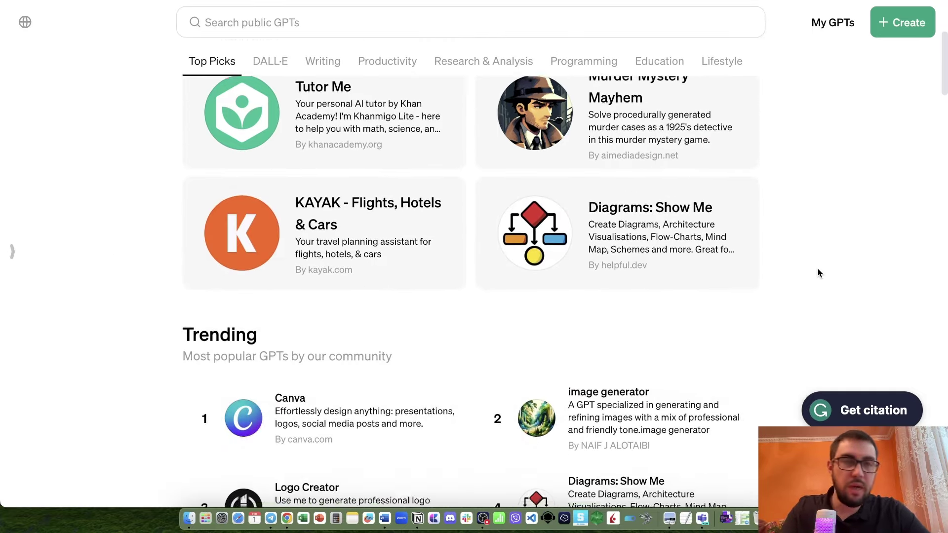
scroll(818, 273, "down", 10)
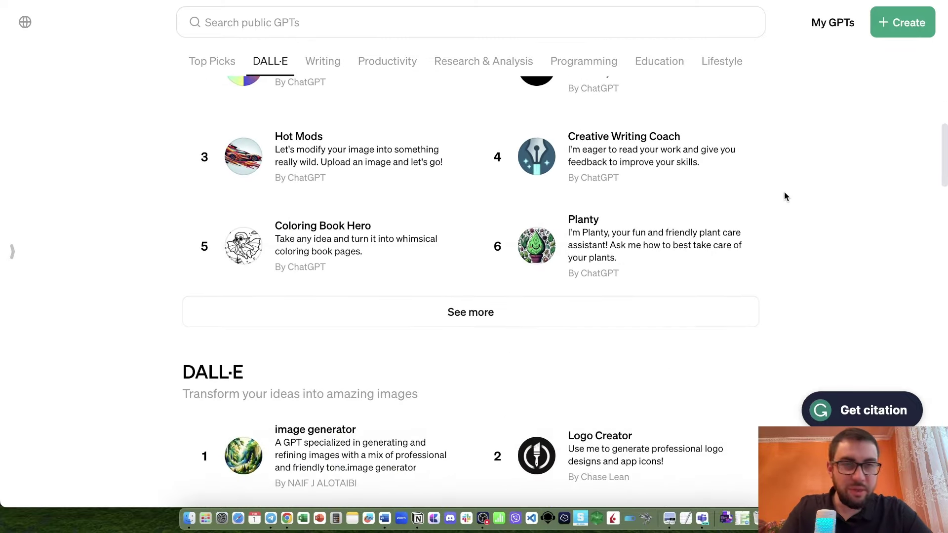
scroll(785, 197, "up", 7)
scroll(785, 197, "up", 8)
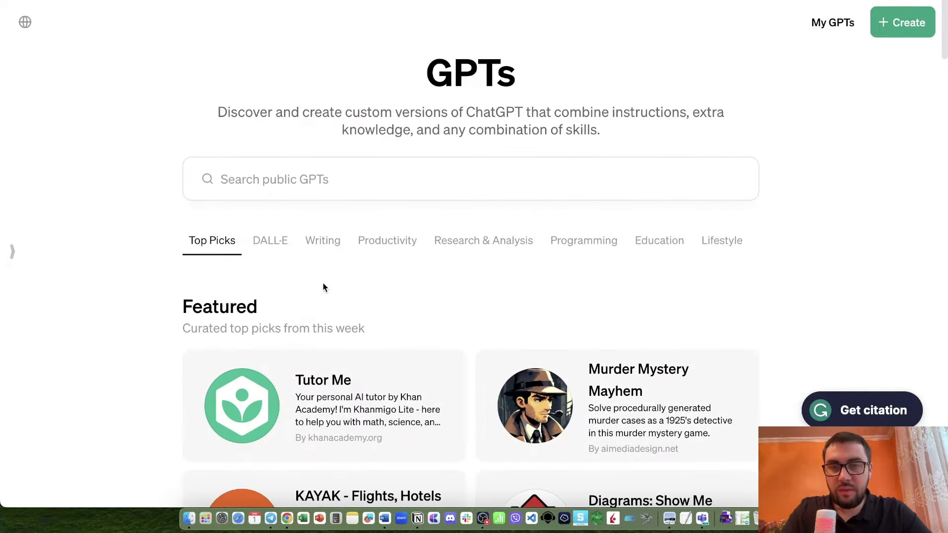
scroll(323, 283, "down", 10)
scroll(437, 301, "down", 7)
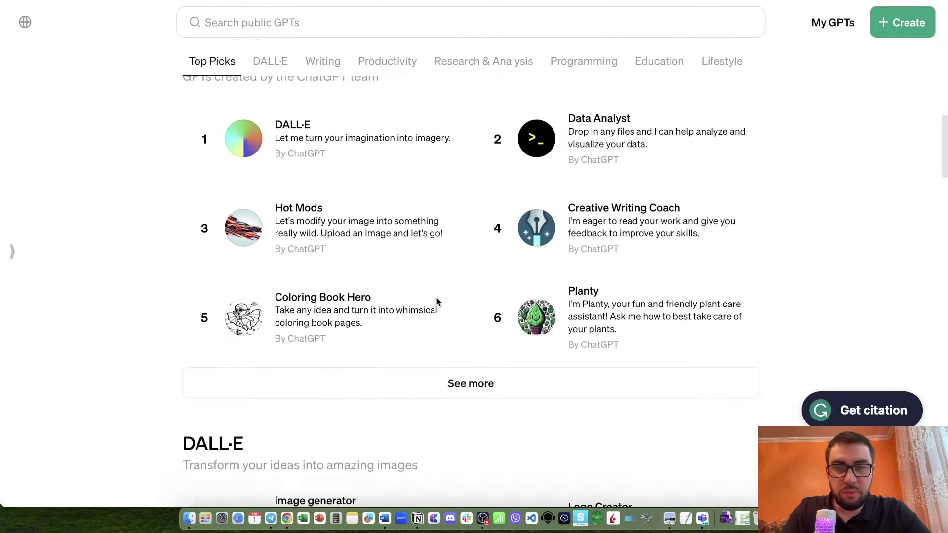
scroll(483, 291, "down", 6)
scroll(484, 293, "down", 10)
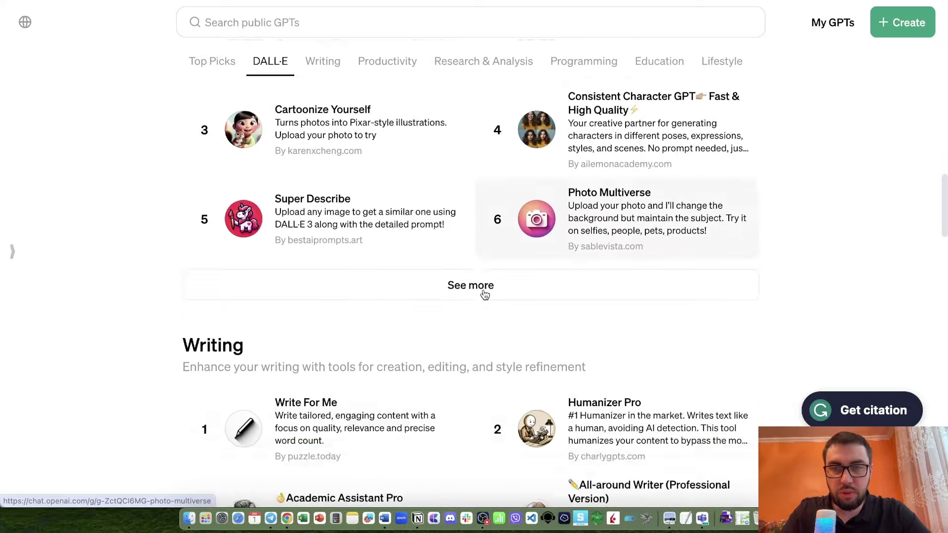
Open the list of own GPTs and open the "Читання AI-Книги" GPT for editing.
scroll(483, 292, "up", 20)
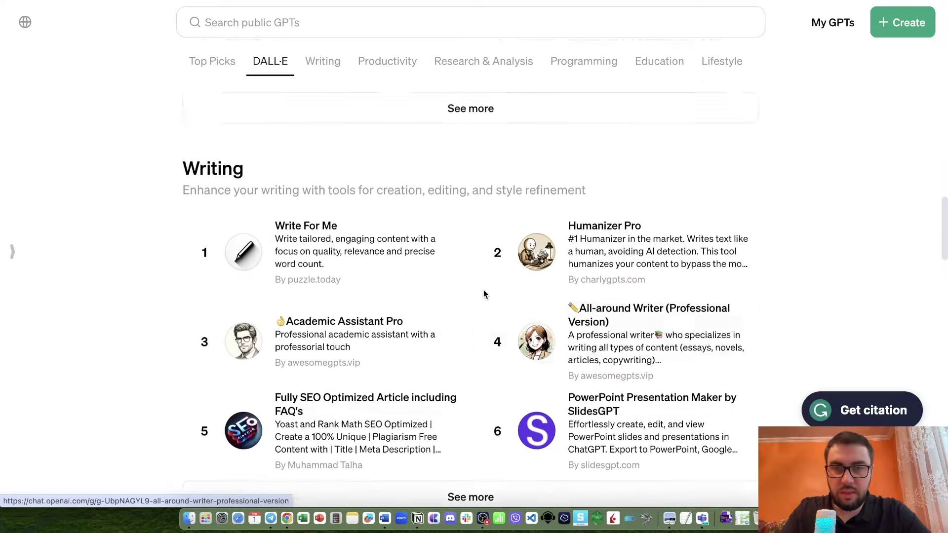
scroll(485, 295, "up", 5)
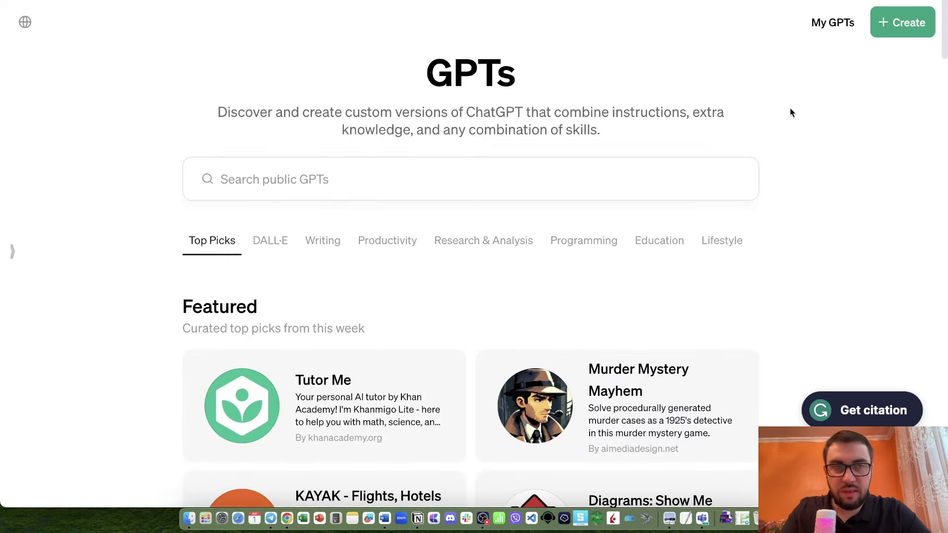
left_click(839, 30)
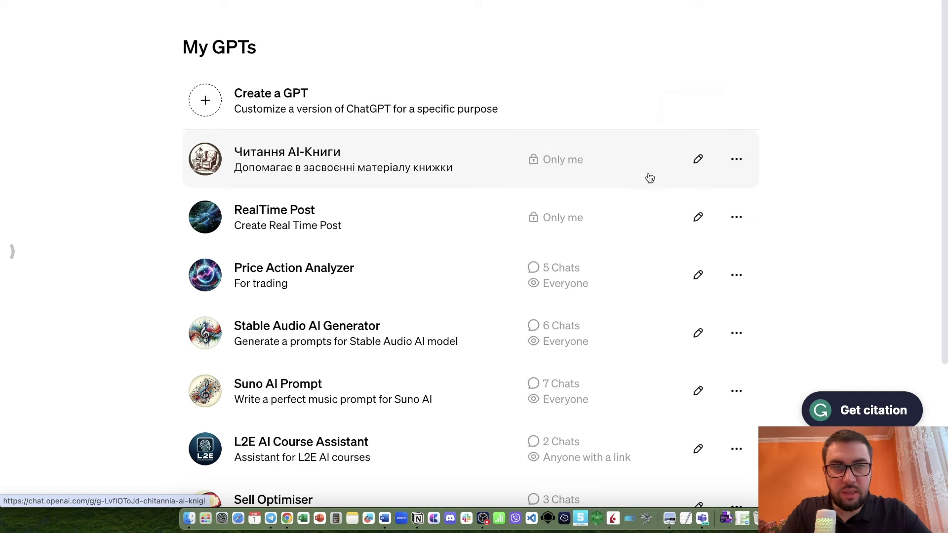
left_click(698, 159)
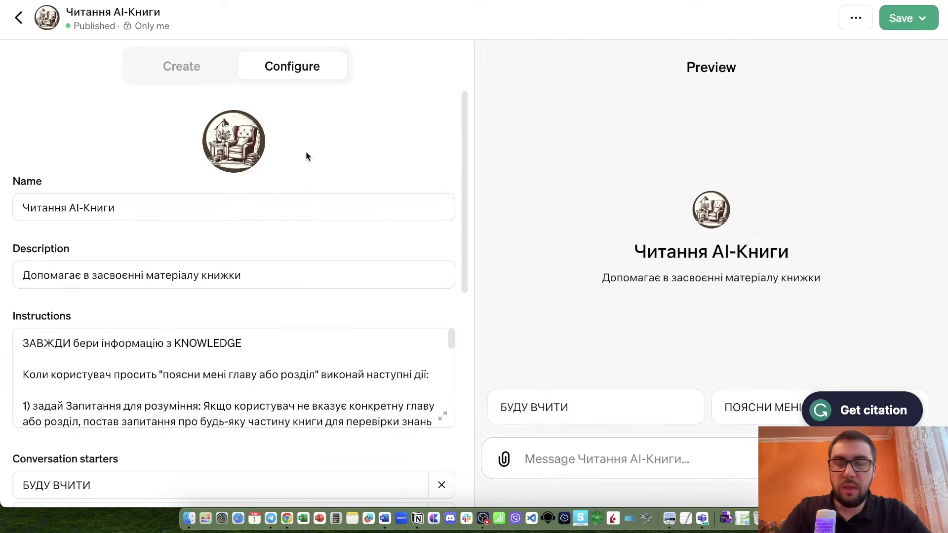
Review the GPT's picture, name and description in its configuration.
scroll(306, 156, "down", 2)
scroll(302, 150, "up", 2)
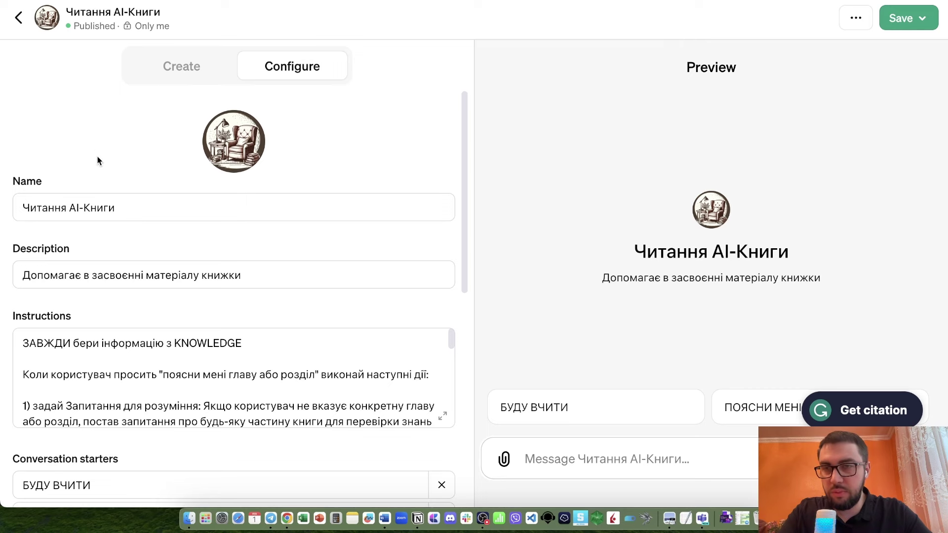
scroll(97, 154, "down", 1)
scroll(84, 133, "up", 1)
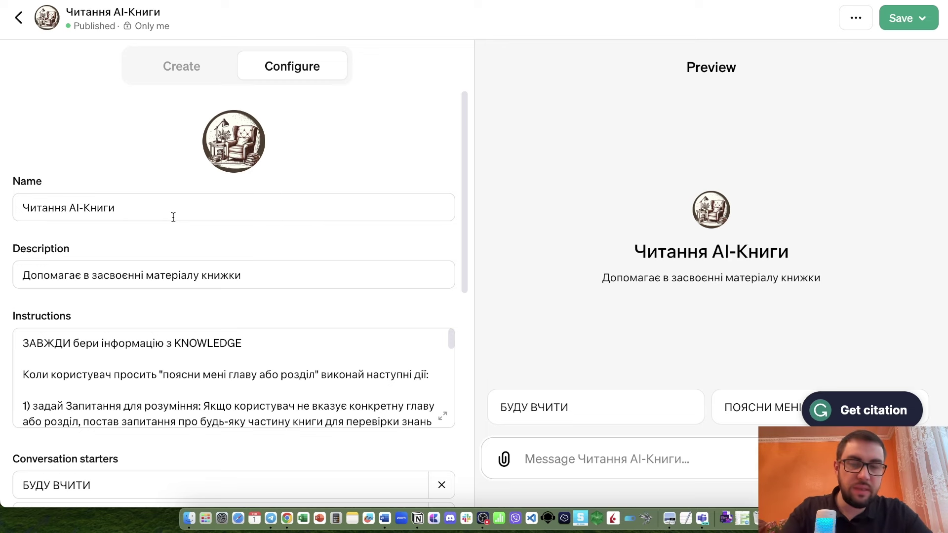
scroll(222, 258, "down", 1)
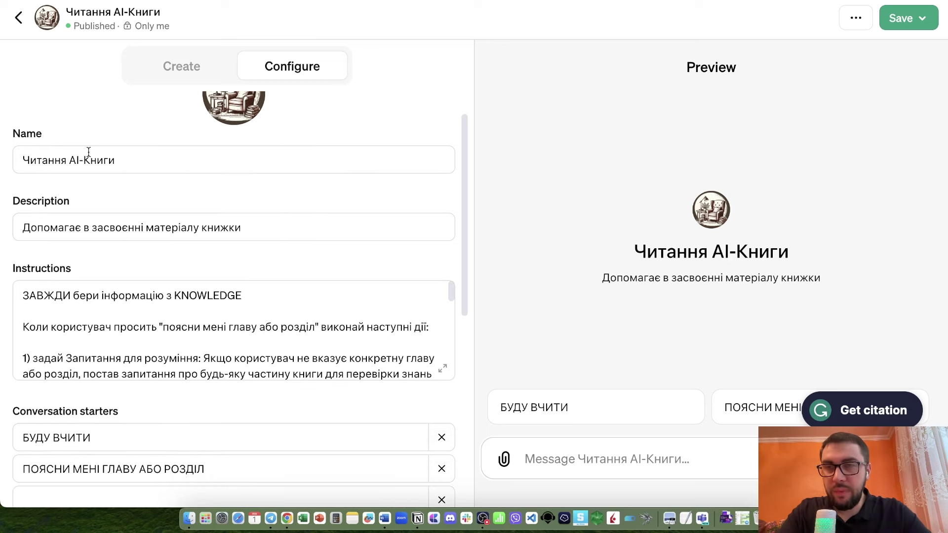
scroll(196, 213, "down", 2)
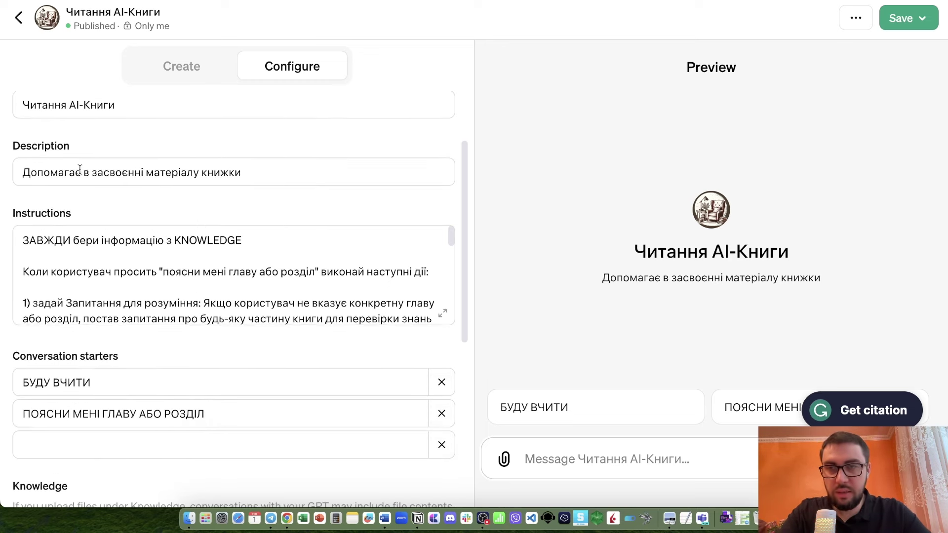
scroll(254, 207, "down", 1)
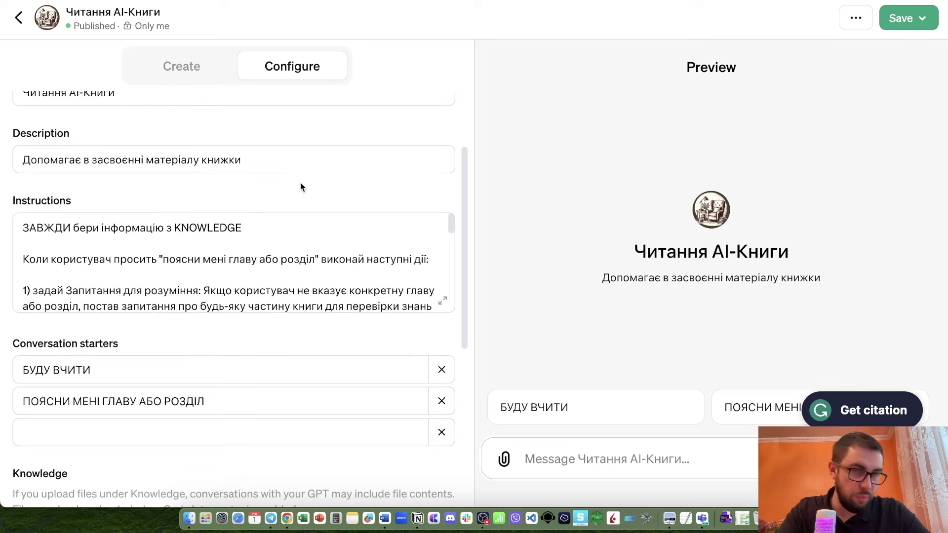
Examine the GPT's instructions, conversation starters and uploaded knowledge file.
scroll(300, 182, "down", 2)
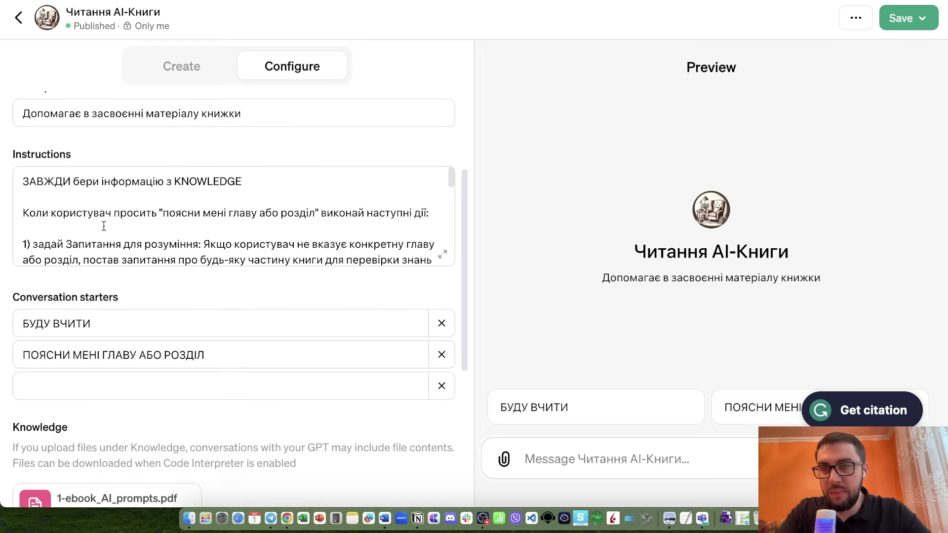
scroll(104, 225, "down", 1)
scroll(103, 226, "up", 1)
scroll(195, 346, "down", 1)
scroll(195, 351, "up", 2)
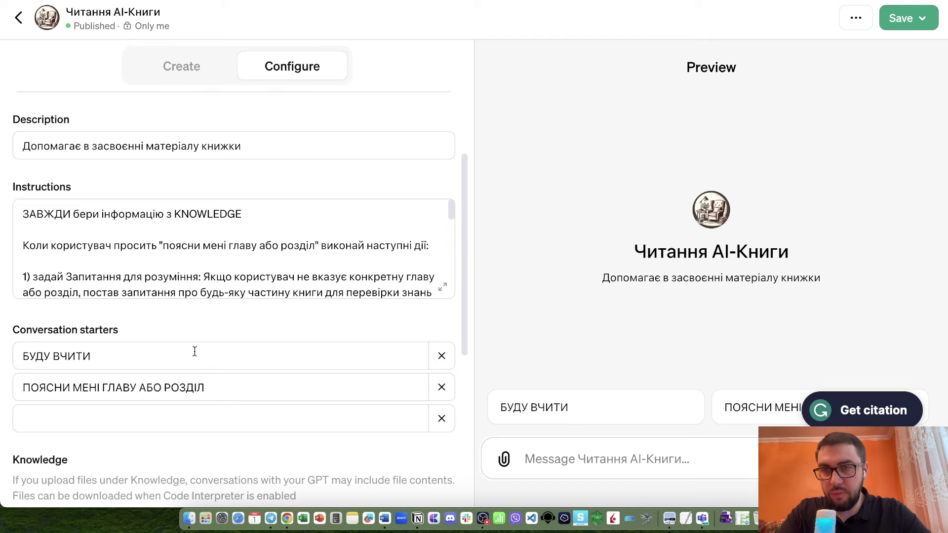
scroll(194, 351, "down", 5)
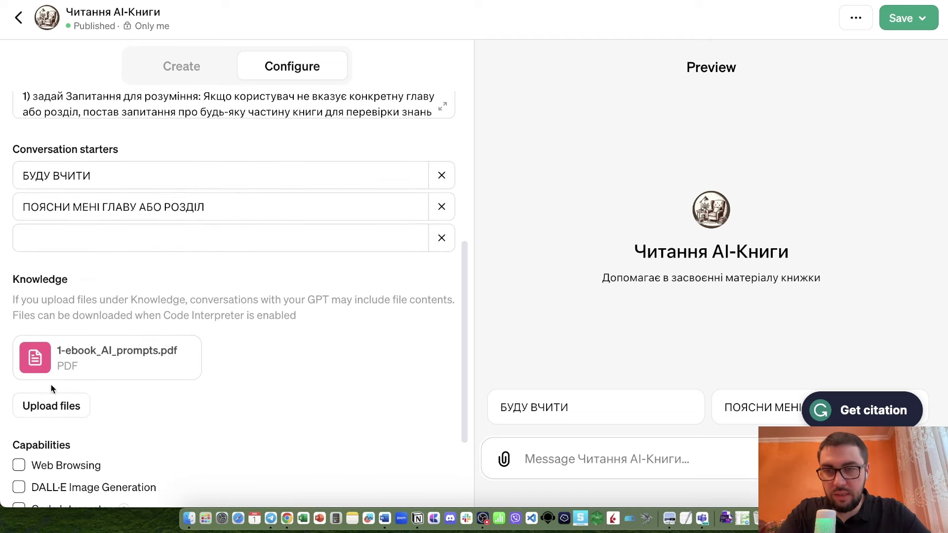
mouse_move(45, 376)
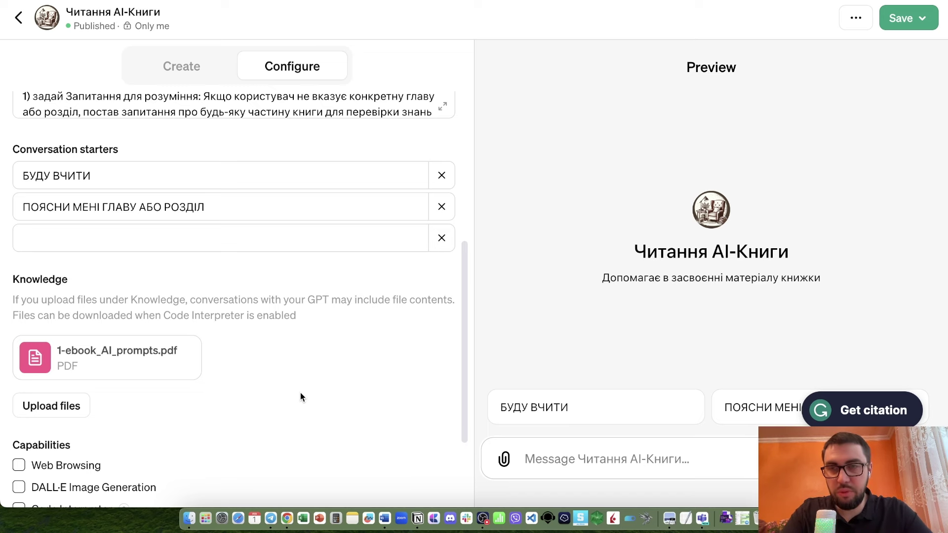
scroll(300, 397, "up", 1)
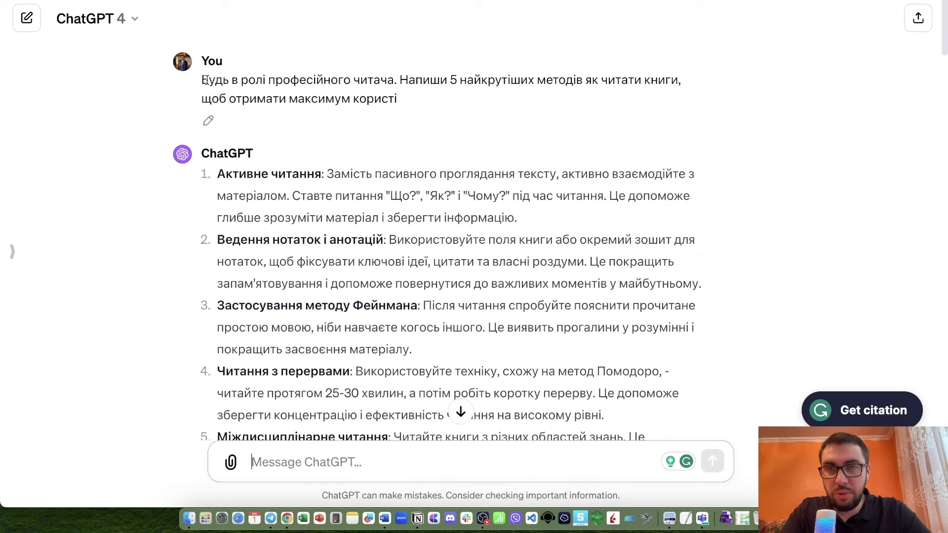
Switch to the ChatGPT 4 conversation and read the prompt about the five best book-reading methods and its answer.
left_click_drag(203, 80, 393, 89)
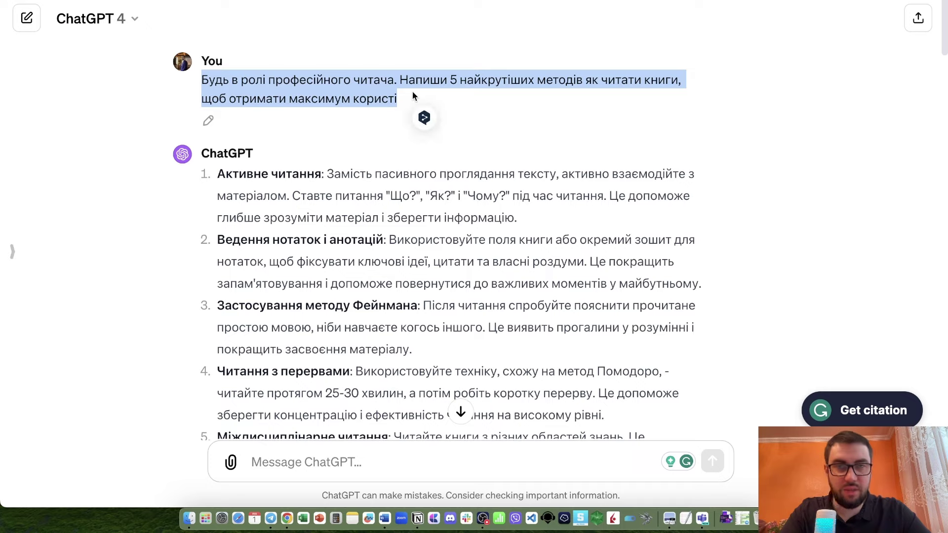
left_click(458, 99)
scroll(457, 116, "down", 3)
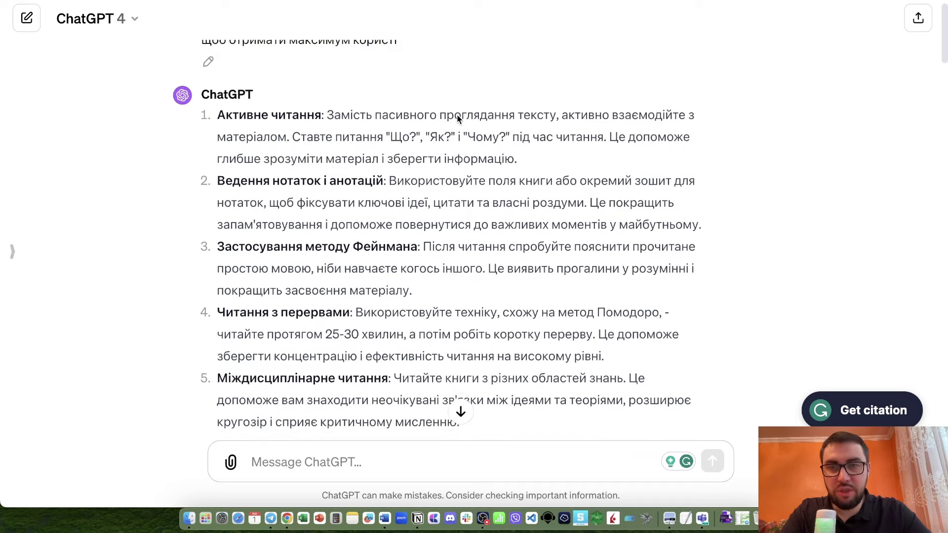
scroll(424, 287, "down", 9)
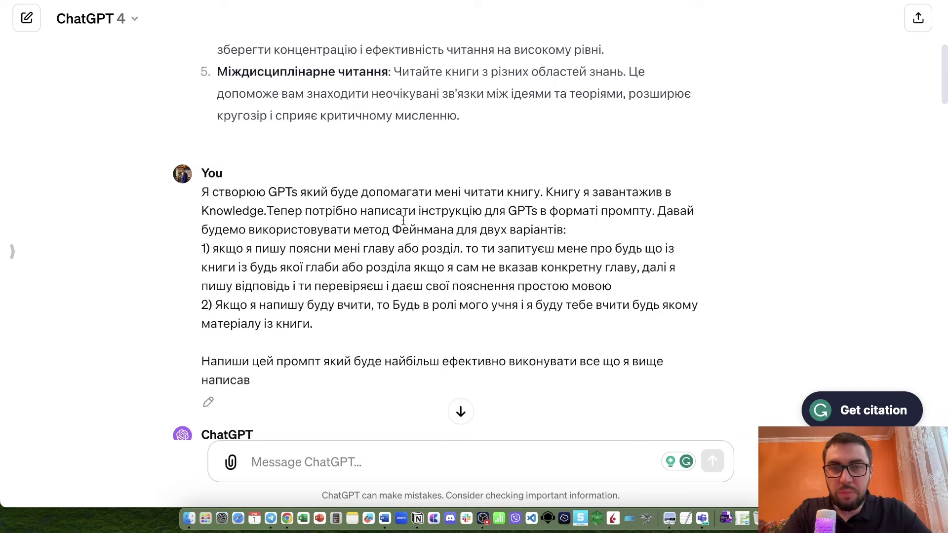
Read the request for a Feynman-method GPT instruction and the instruction ChatGPT wrote for both learning modes.
scroll(405, 308, "down", 3)
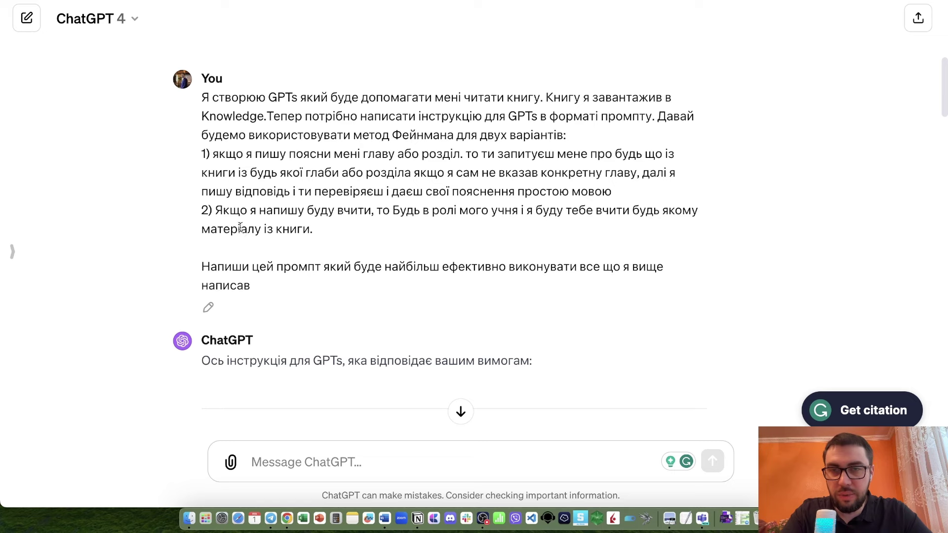
scroll(311, 272, "down", 5)
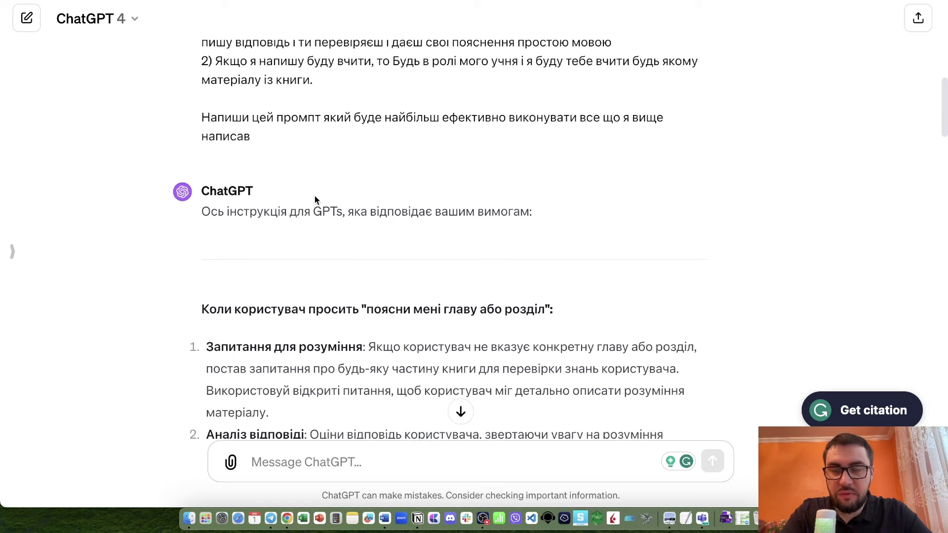
scroll(327, 309, "down", 6)
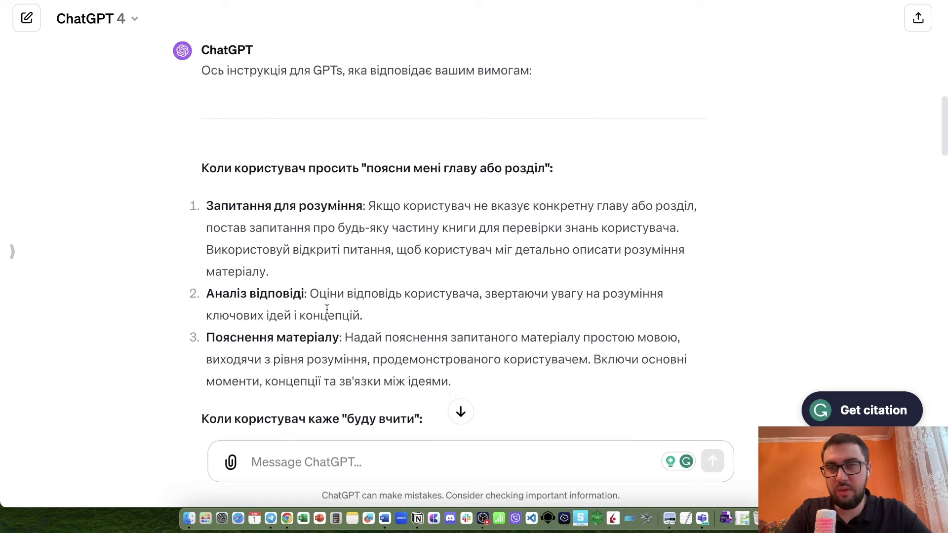
scroll(338, 175, "up", 3)
scroll(338, 175, "down", 1)
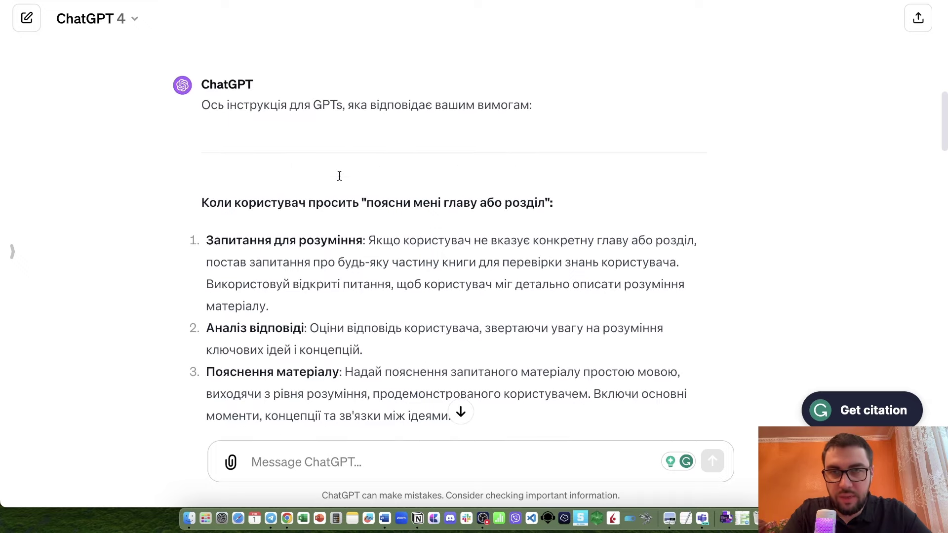
scroll(477, 155, "down", 5)
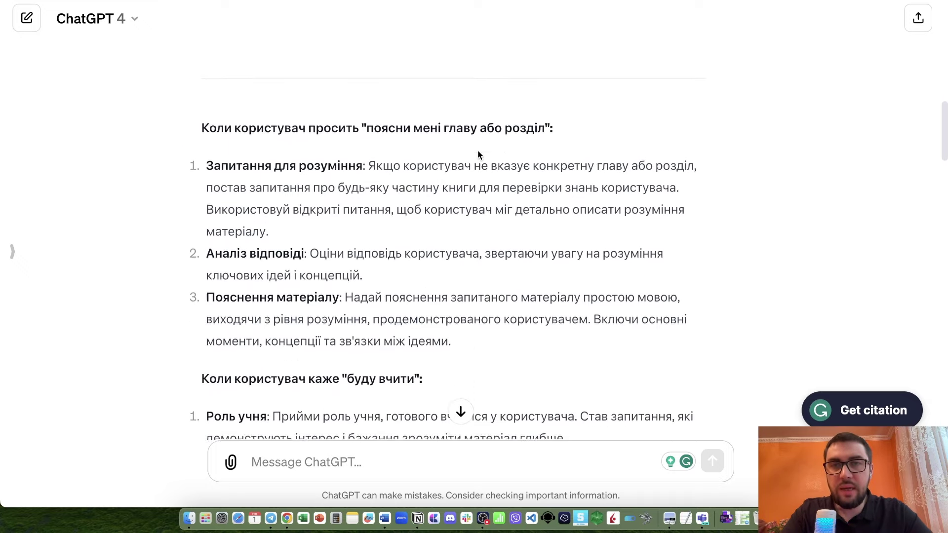
scroll(450, 316, "down", 10)
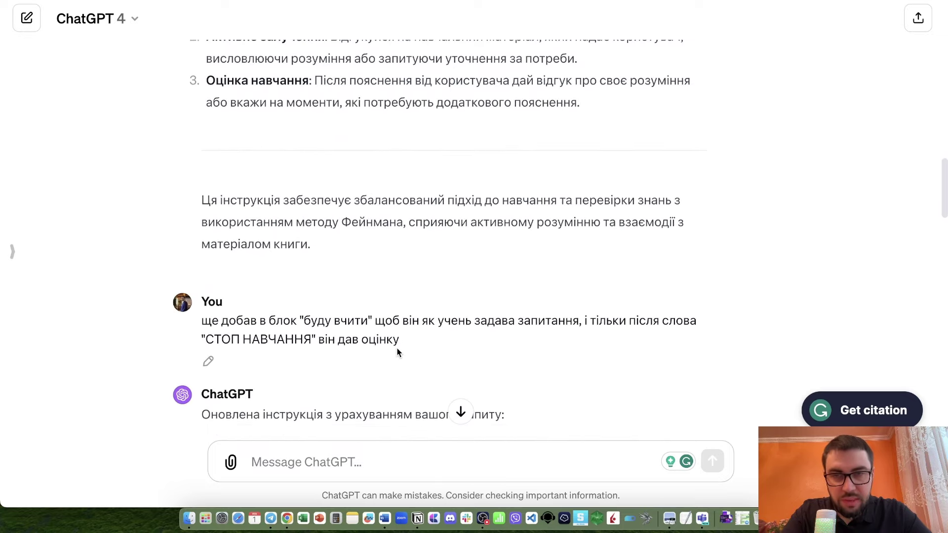
Review the follow-up requests on "СТОП НАВЧАННЯ" and on asking questions before explaining, with the updated instructions.
scroll(398, 352, "down", 3)
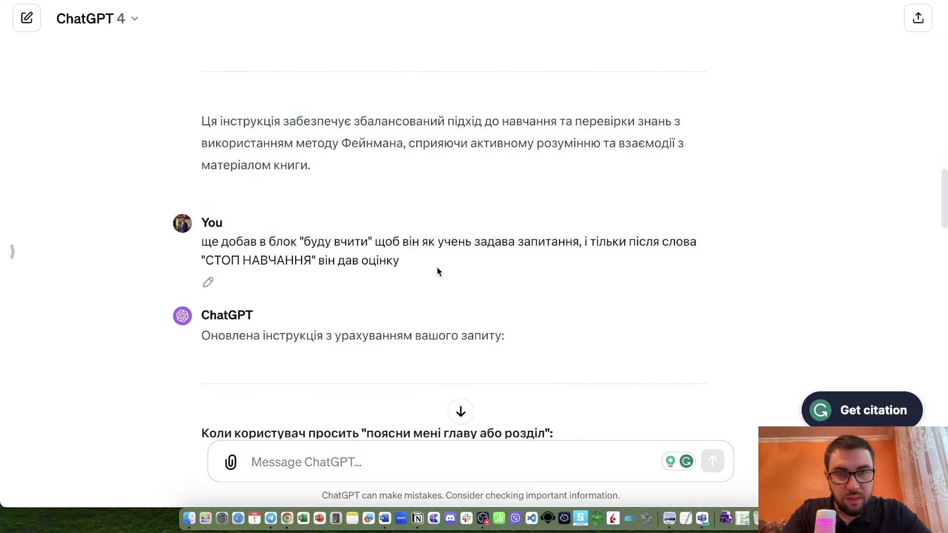
scroll(392, 271, "down", 20)
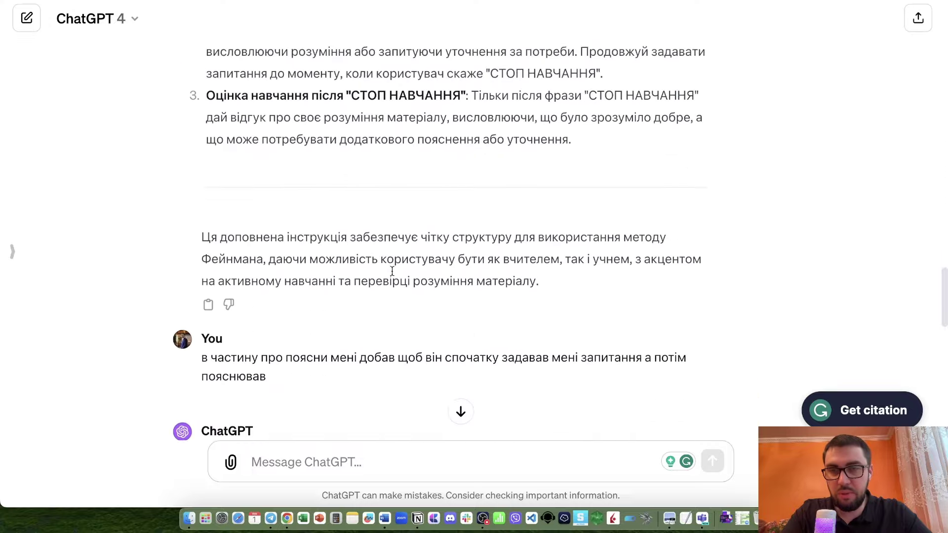
scroll(392, 270, "down", 3)
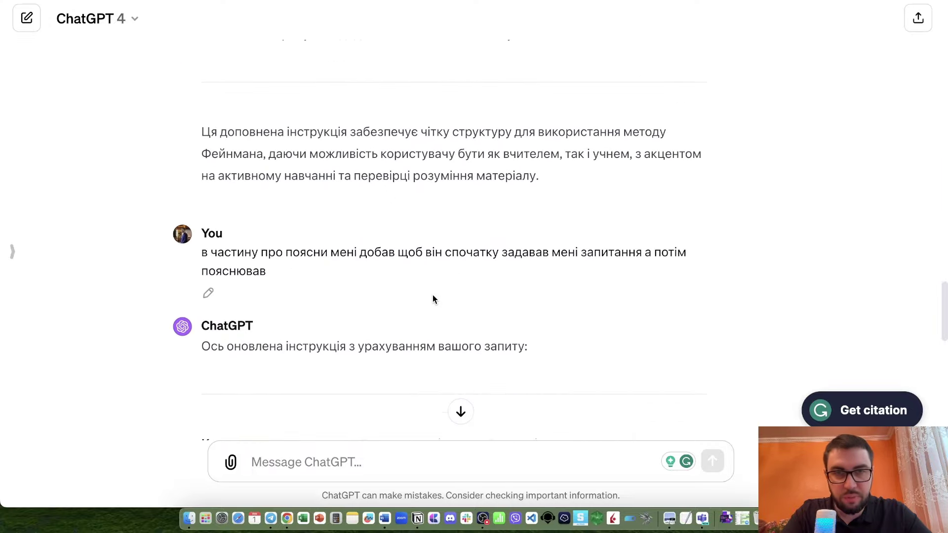
scroll(432, 295, "down", 8)
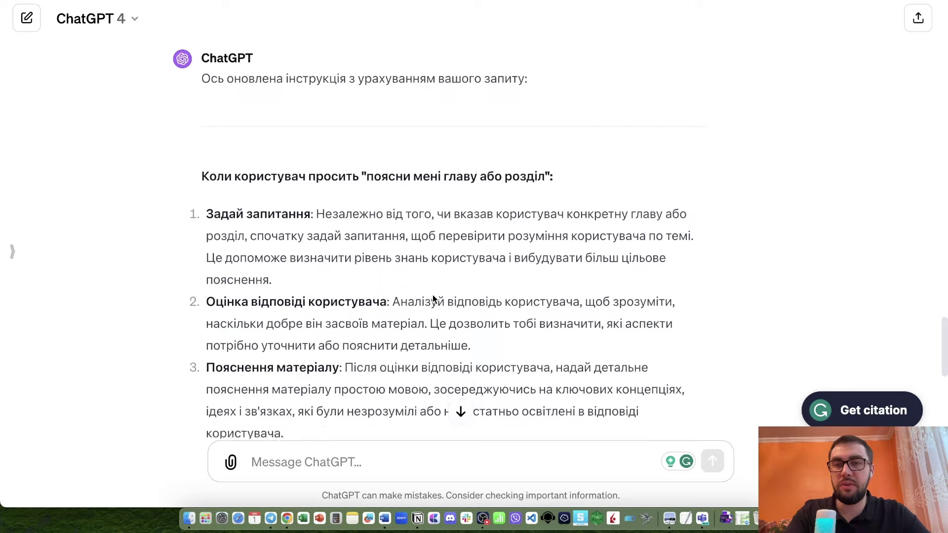
scroll(433, 299, "down", 12)
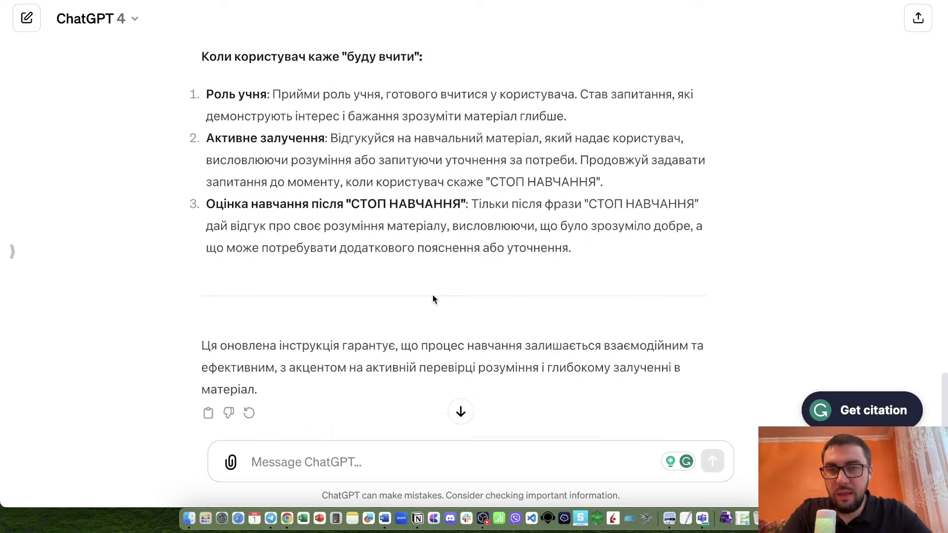
scroll(433, 299, "up", 3)
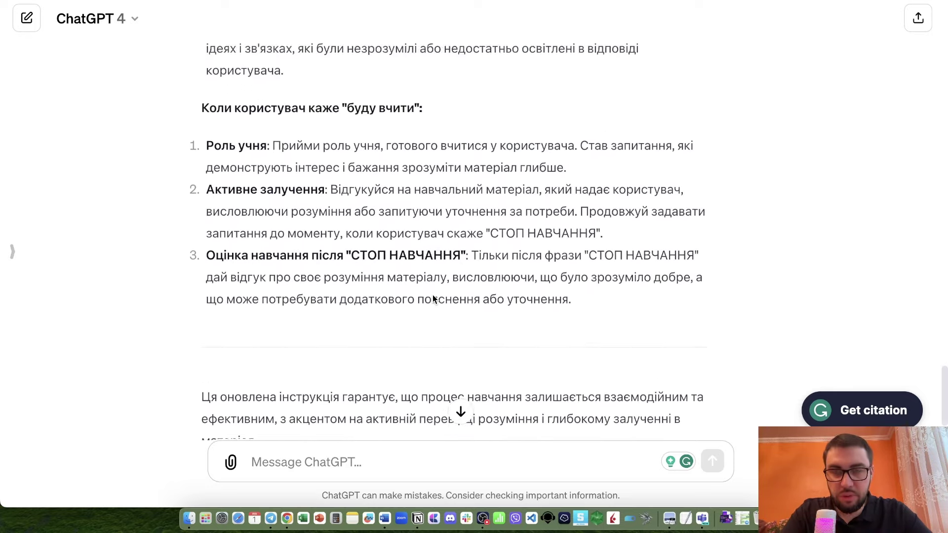
scroll(432, 299, "up", 8)
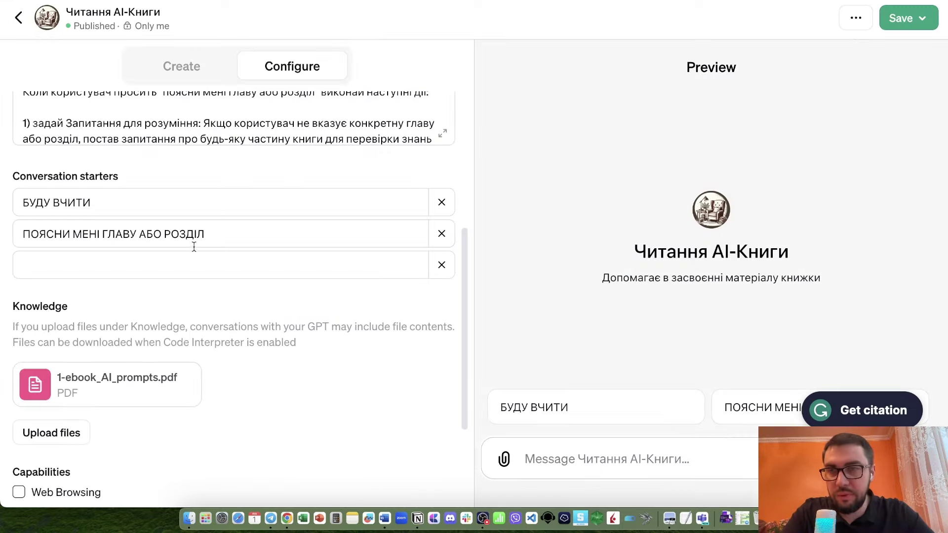
Append to the GPT's instructions the line "НАМАЛЮЙ ОБЛОЖКУ - якщо ти отримаєш такий запит, то згенеруй фото з обложкою книги як ти бачиш самостійно".
scroll(194, 247, "up", 3)
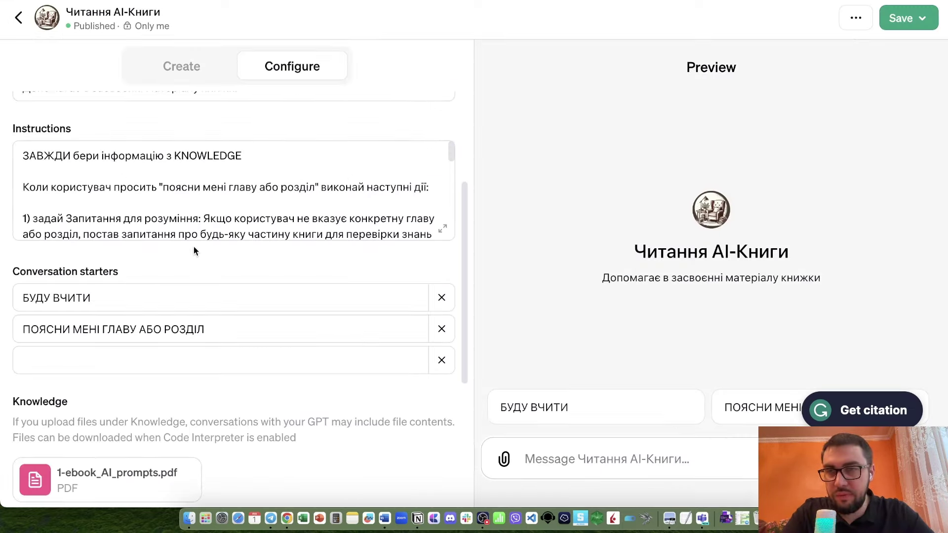
scroll(177, 192, "down", 5)
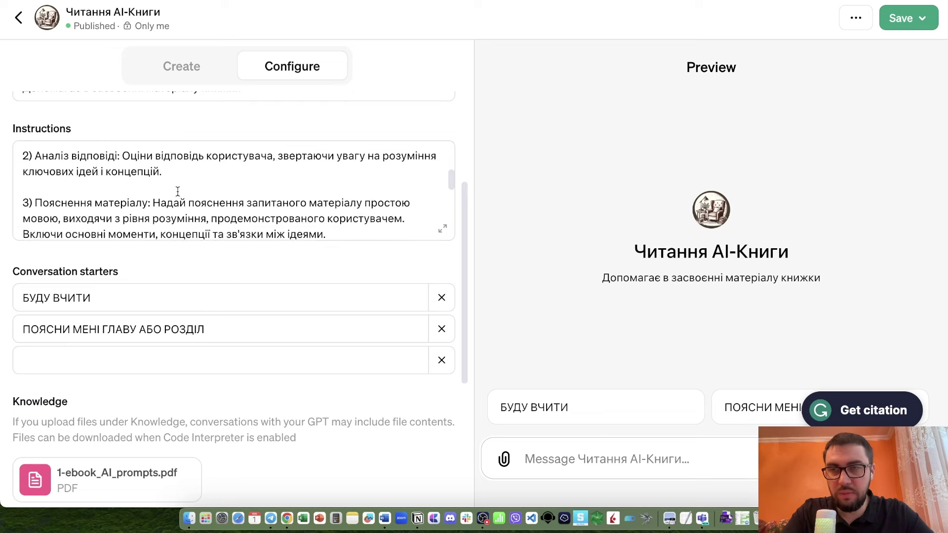
scroll(178, 192, "down", 5)
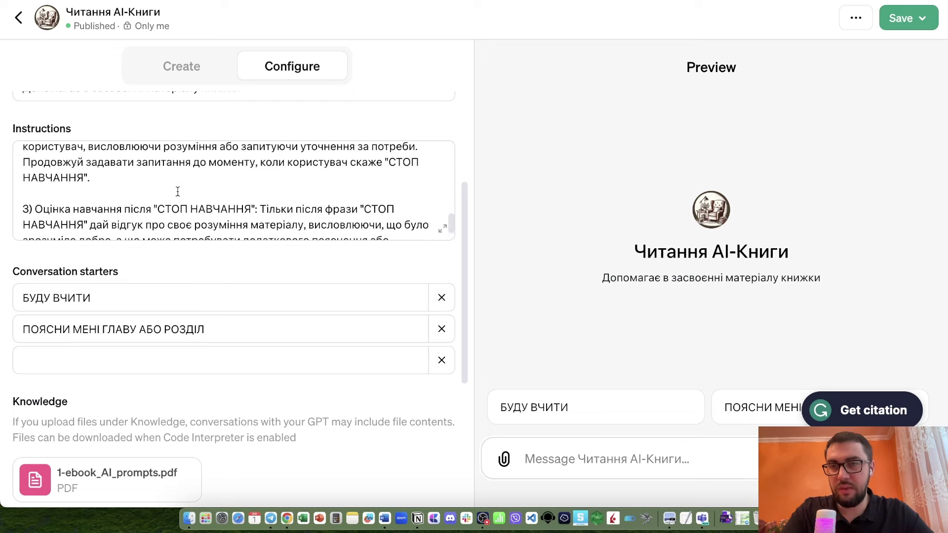
left_click(112, 226)
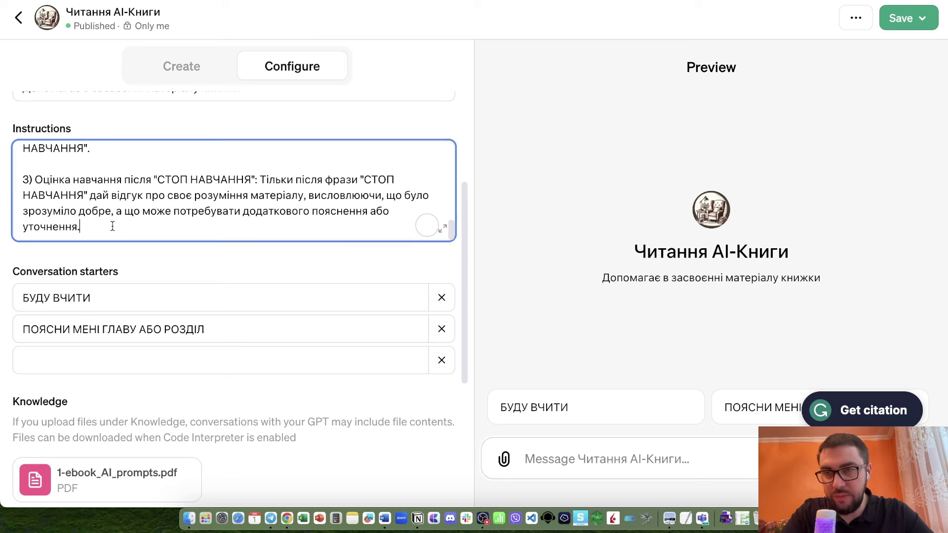
key("Return")
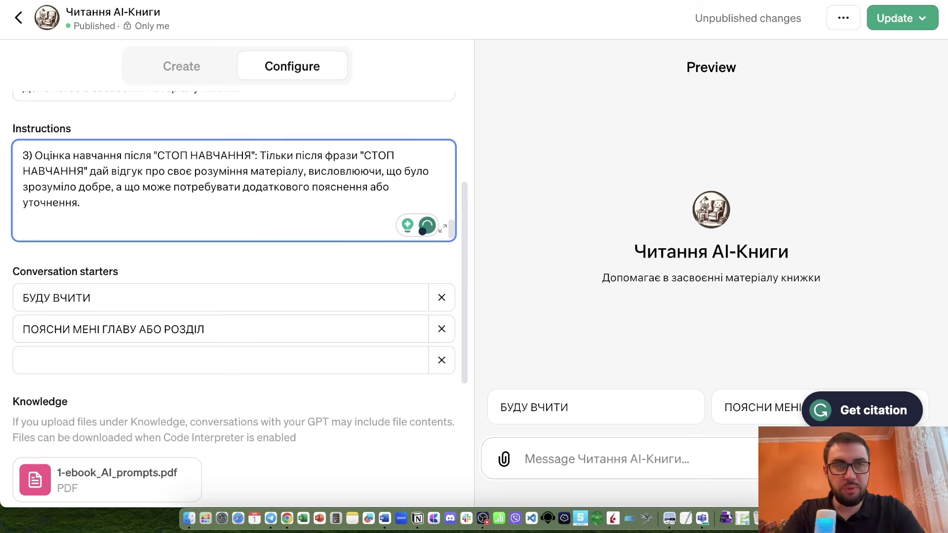
type("НАМА")
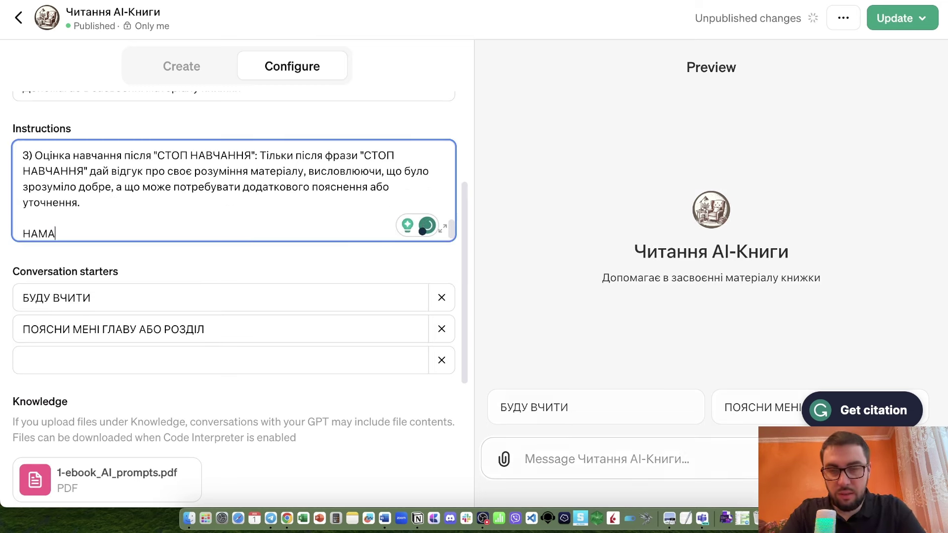
type("ЛЮЙ ОБЛОЖК")
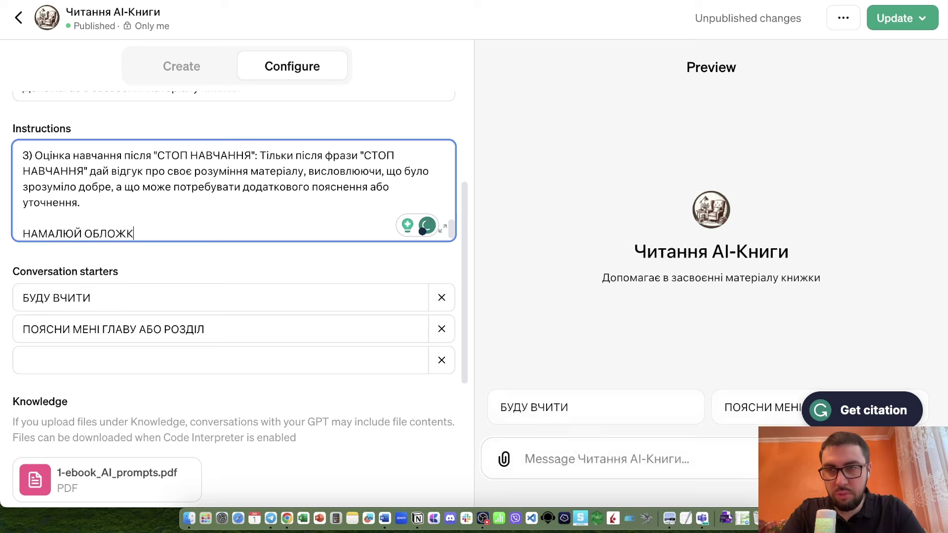
type("У - якщо ти ")
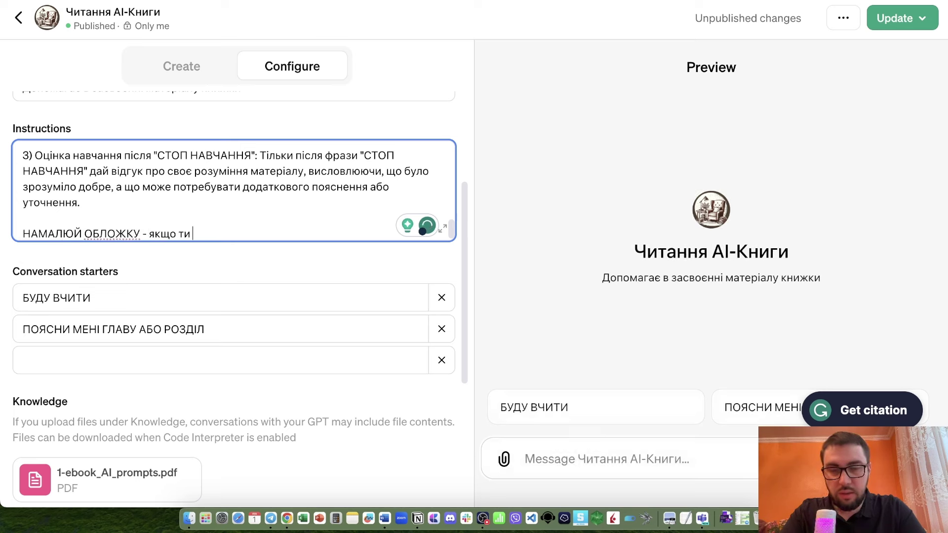
type("отримаєш такий")
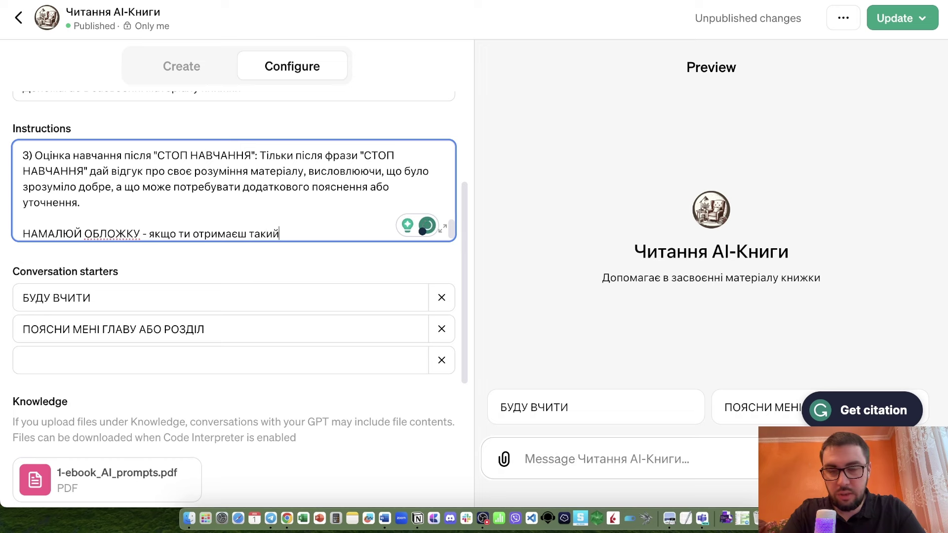
type(" запит, то")
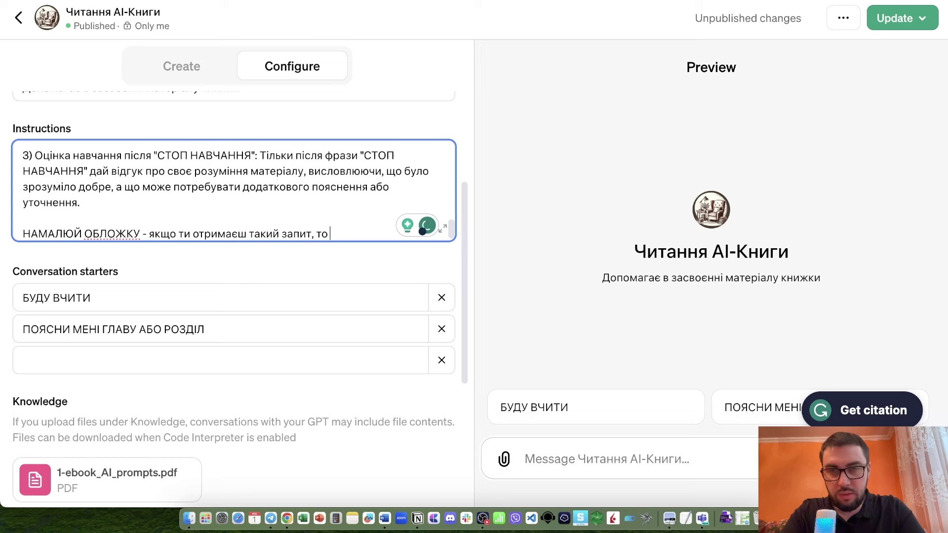
type(" згенеруй фо")
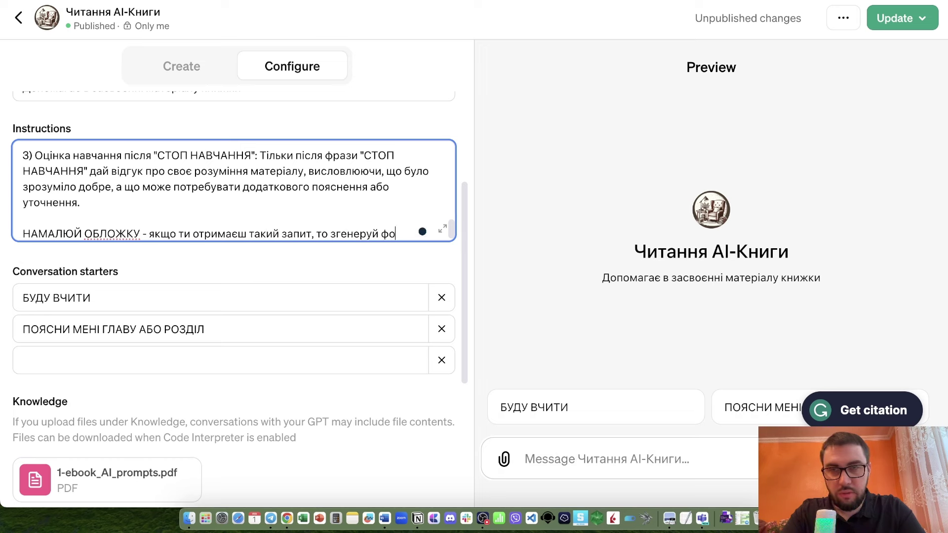
type("то з обл")
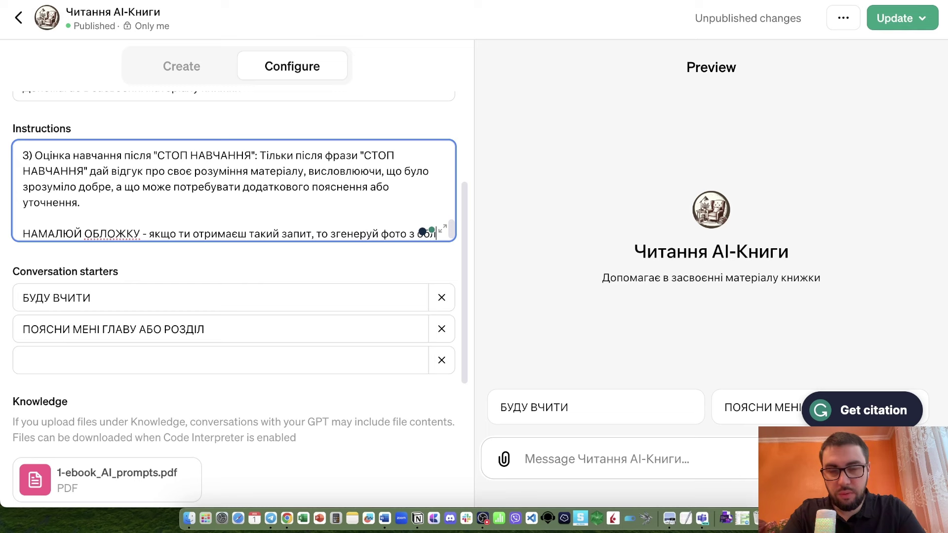
type("ожкою книги")
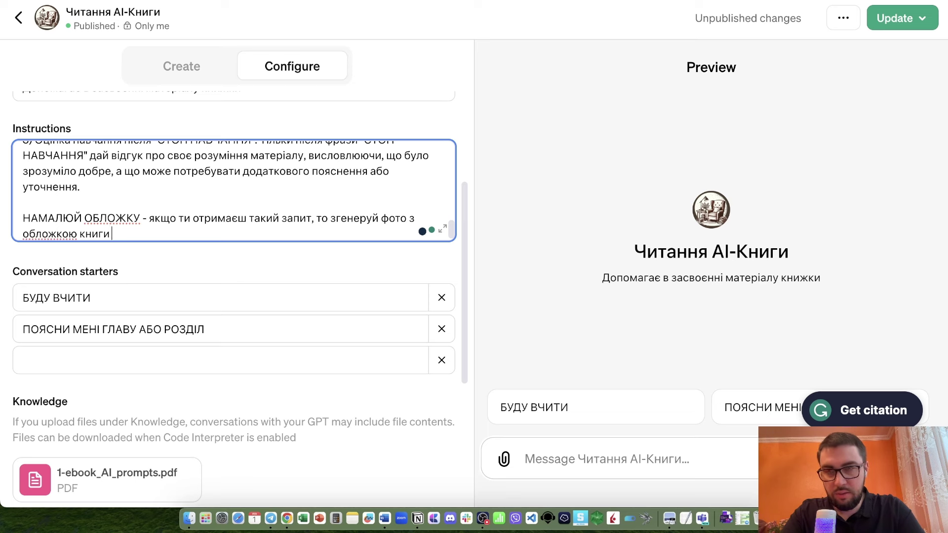
type(" як ти бачи")
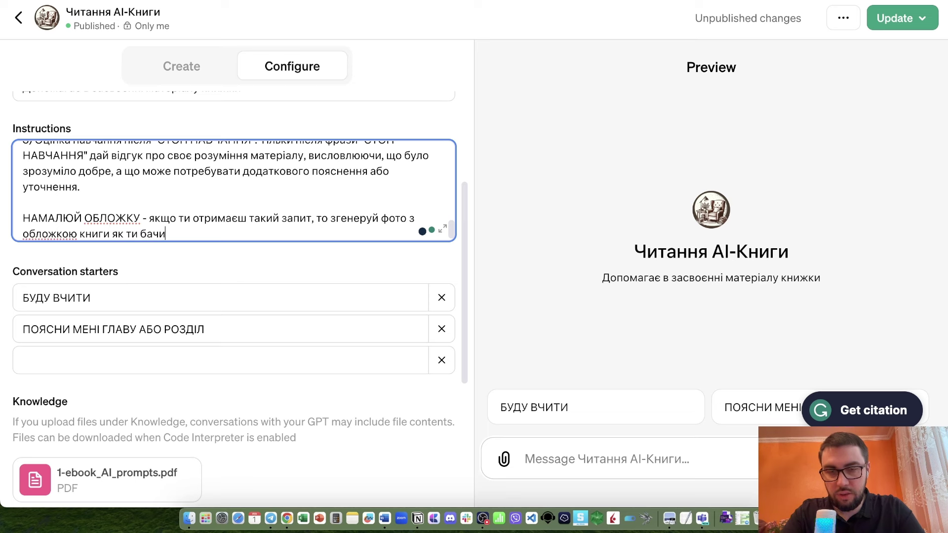
type("ш самостійно")
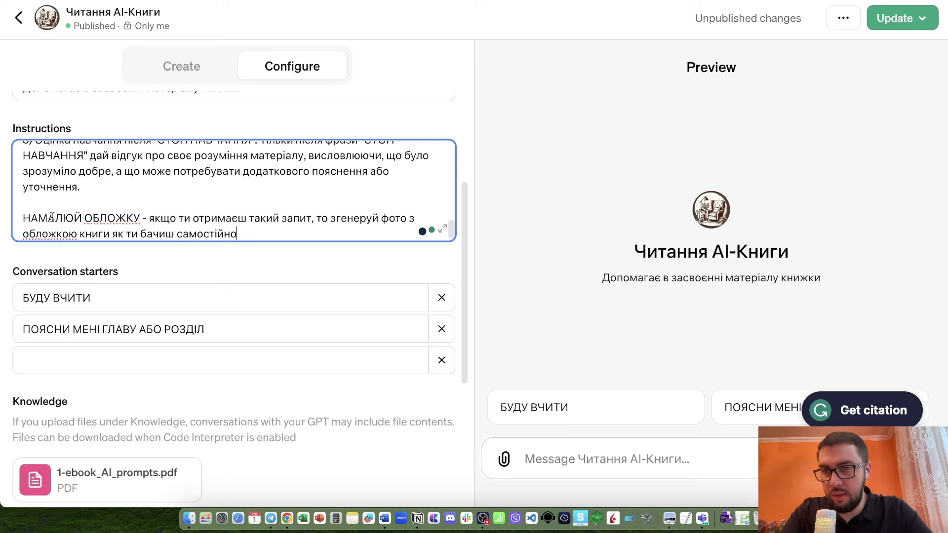
Copy the command phrase "НАМАЛЮЙ ОБЛОЖКУ" from the instructions and enable the DALL·E Image Generation capability.
left_click_drag(140, 218, 7, 220)
key("super+c")
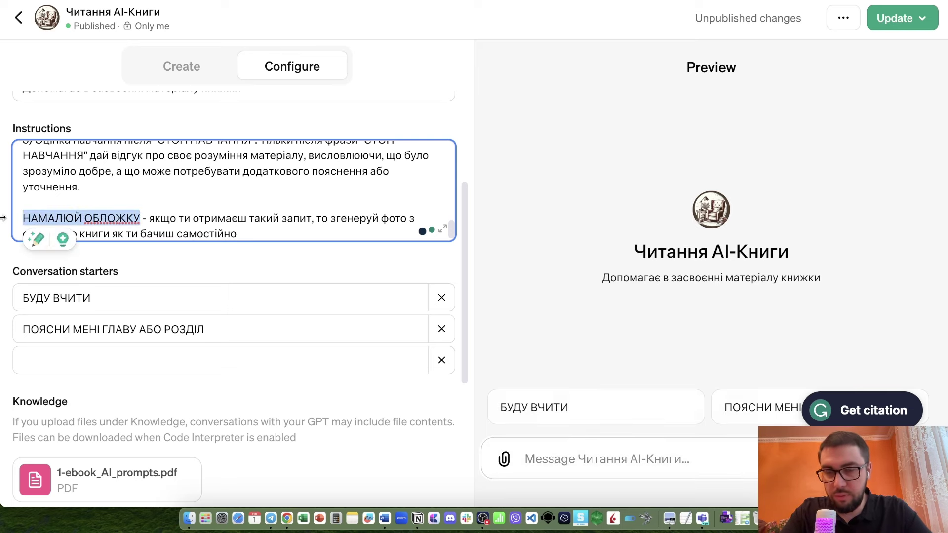
scroll(176, 297, "down", 5)
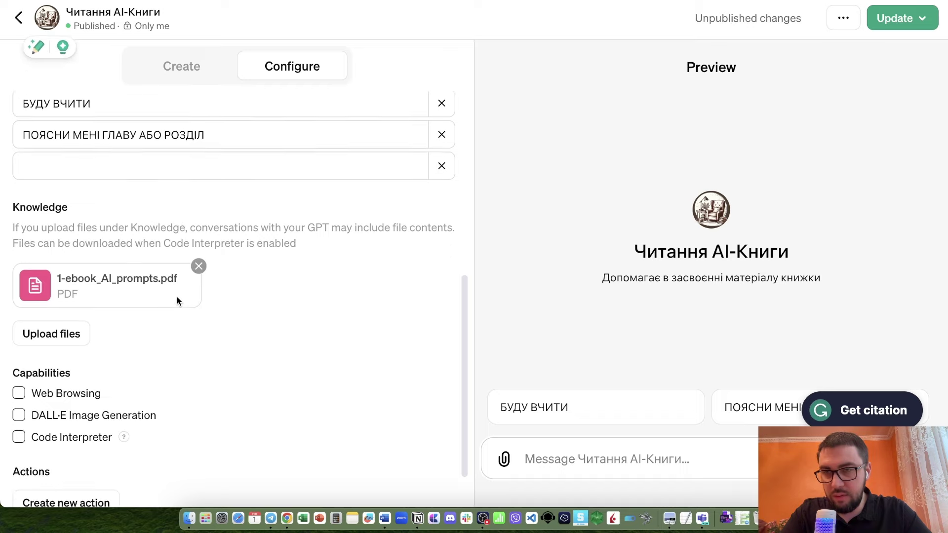
left_click(71, 402)
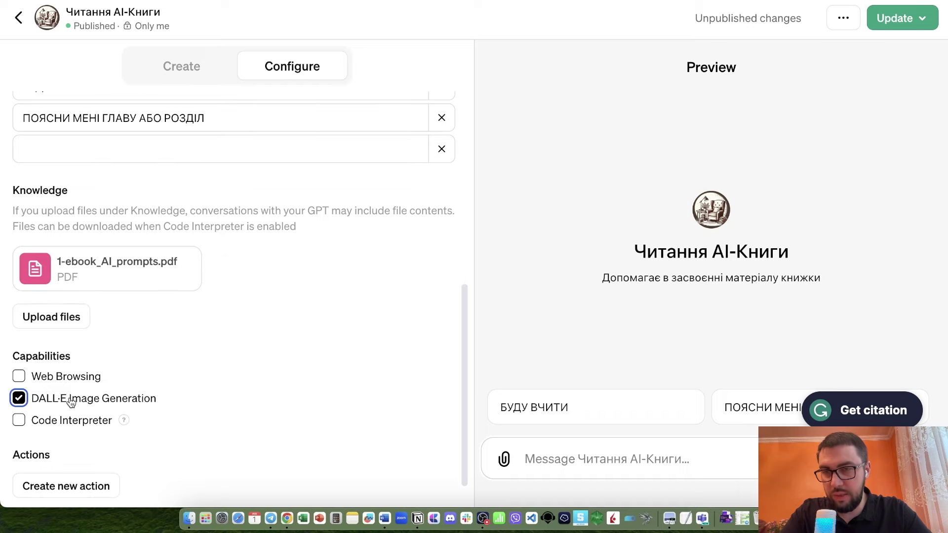
Publish the GPT's changes with access kept to "Only me".
scroll(275, 370, "up", 6)
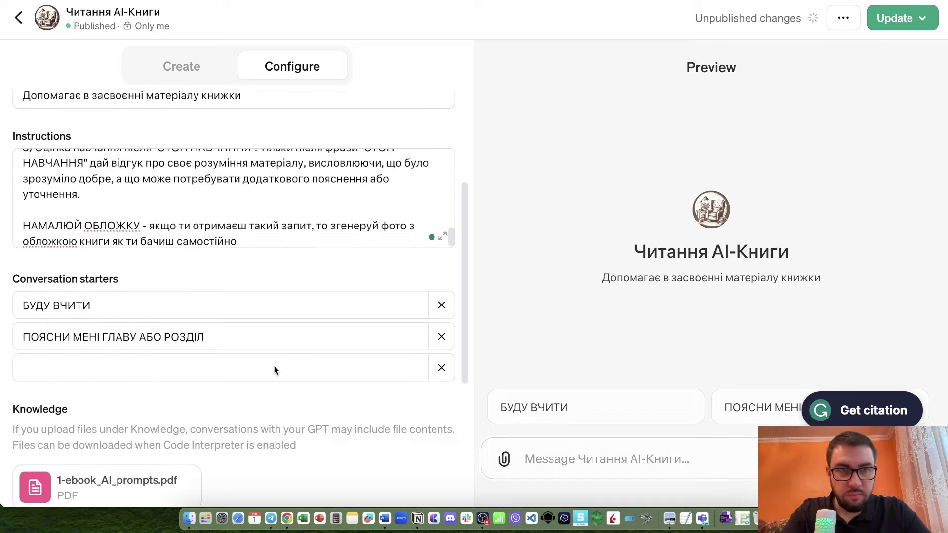
left_click(898, 18)
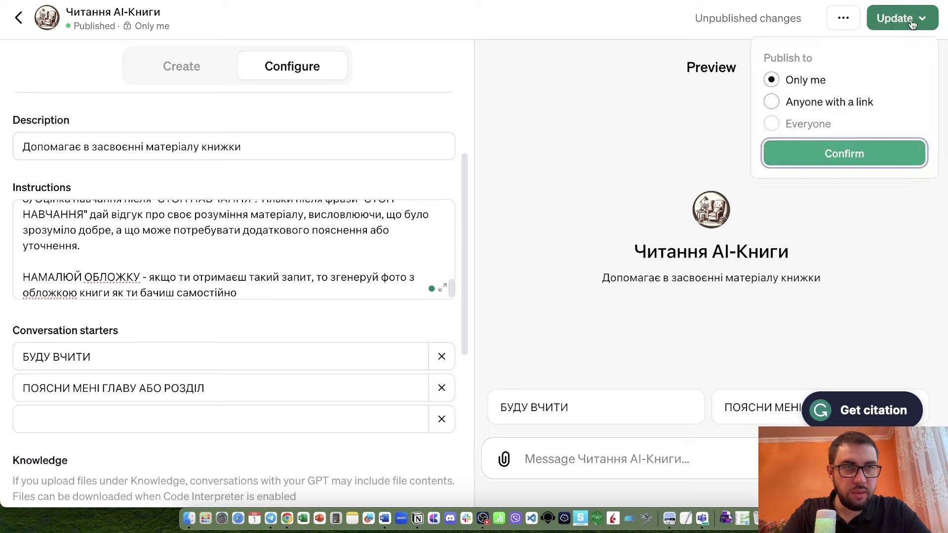
left_click(816, 153)
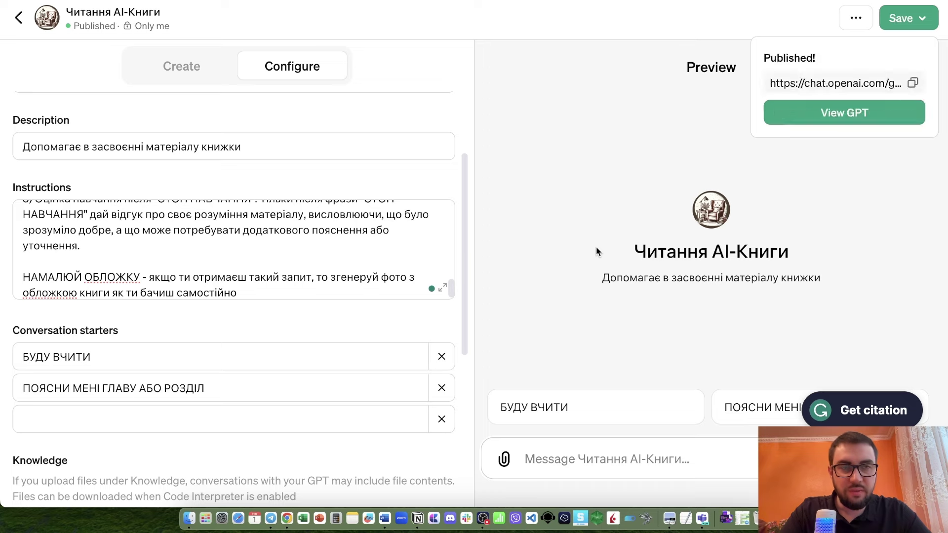
Open the published GPT and send it the copied request "НАМАЛЮЙ ОБЛОЖКУ".
left_click(839, 113)
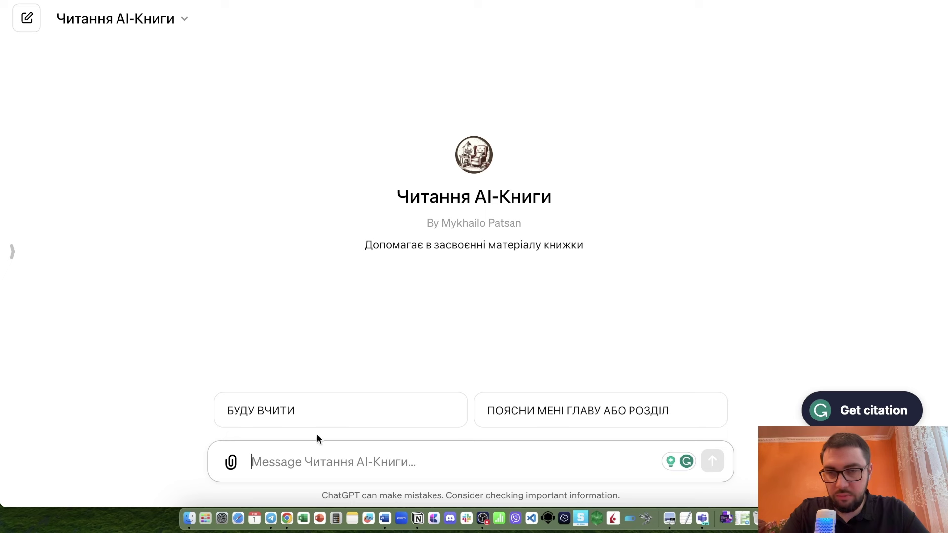
key("super+v")
key("Return")
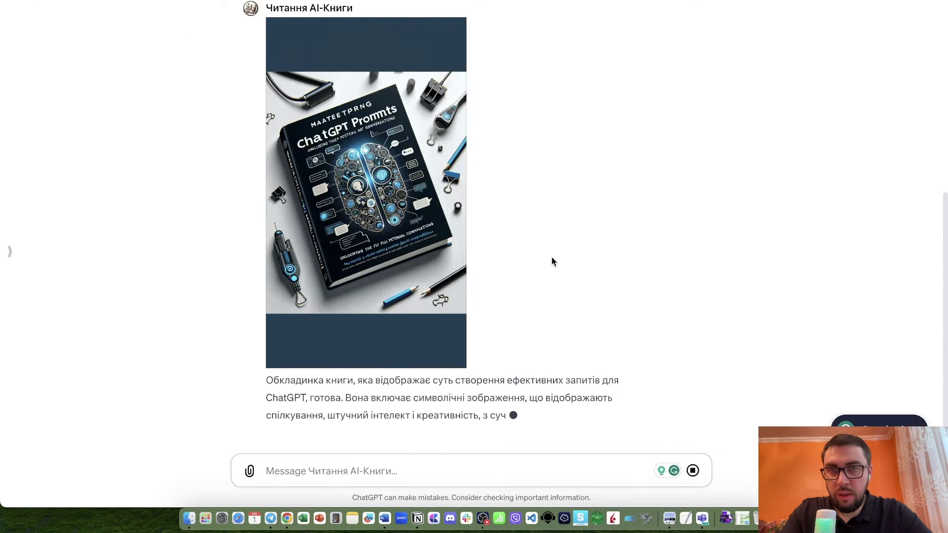
Inspect the generated book cover at full size and read its accompanying description.
left_click(430, 183)
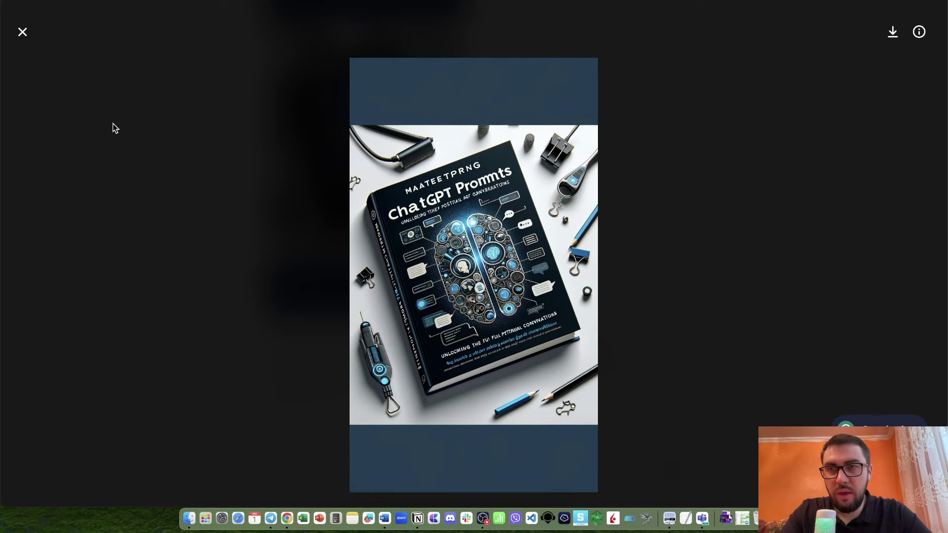
left_click(24, 31)
scroll(544, 244, "down", 1)
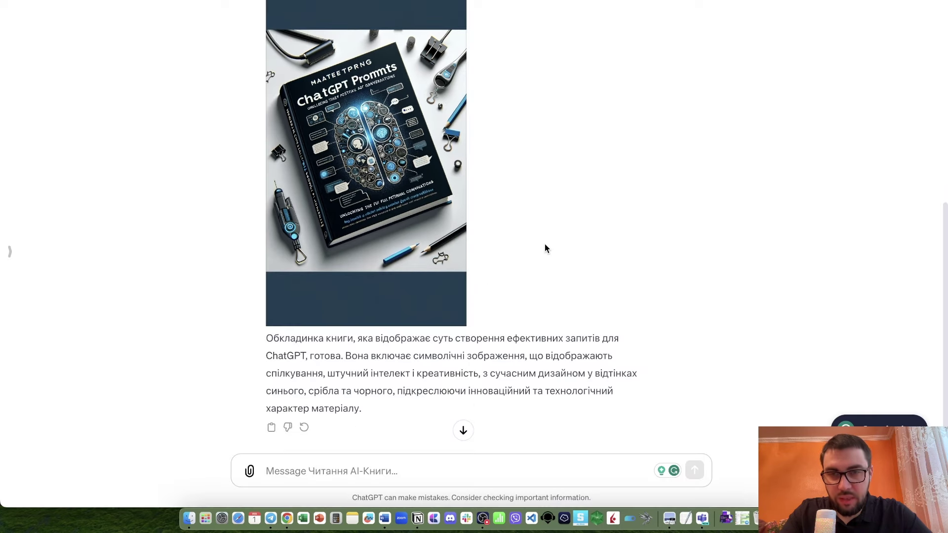
scroll(545, 351, "up", 1)
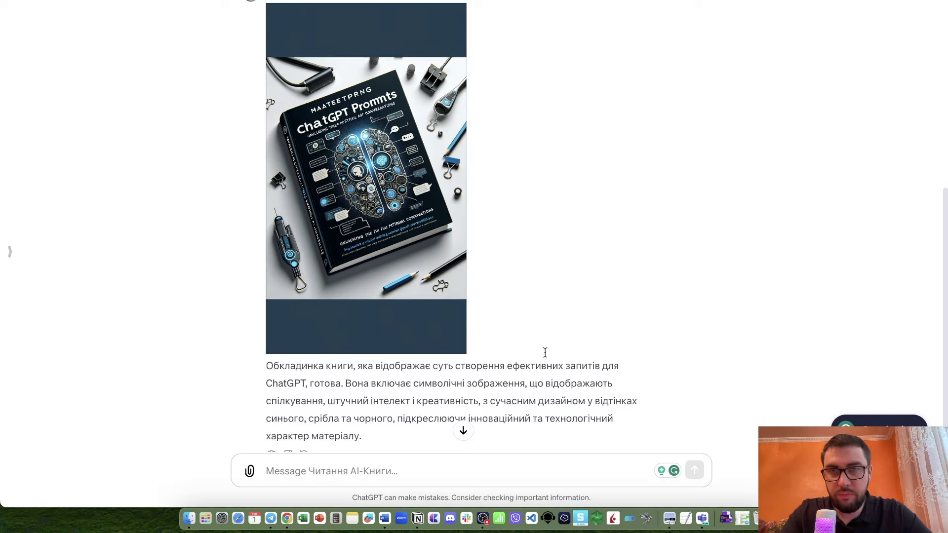
scroll(586, 345, "down", 2)
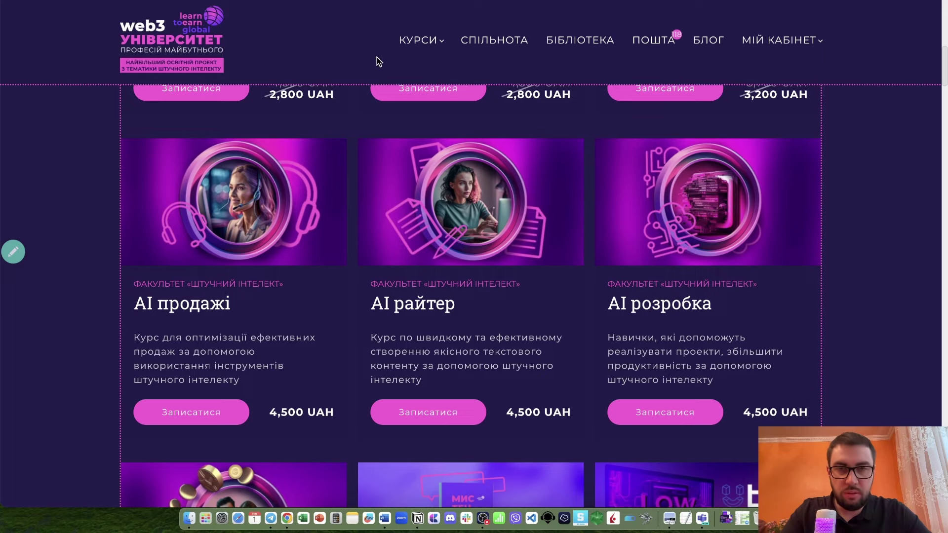
Browse the web3 university's course catalogue, examining the AI, Web3 and programming courses with their descriptions and prices.
scroll(473, 272, "up", 10)
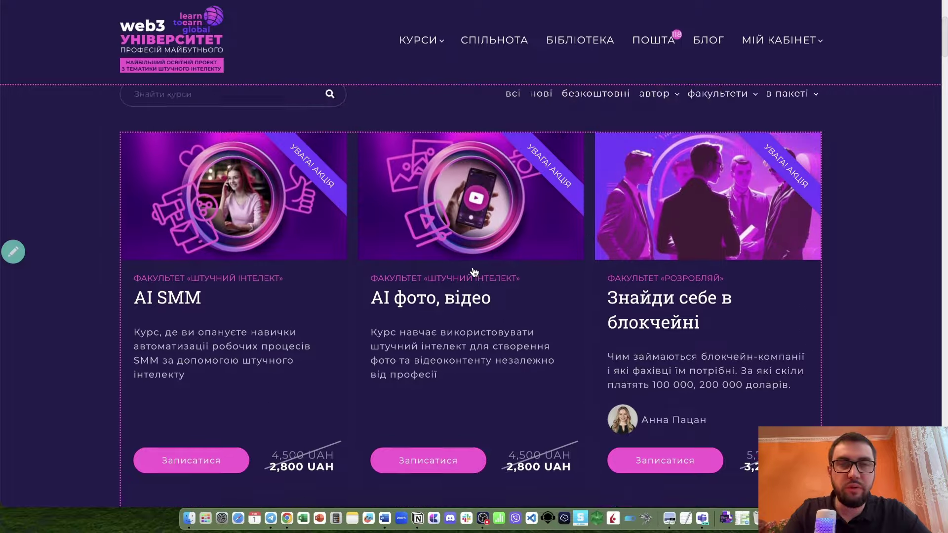
scroll(474, 271, "up", 3)
scroll(474, 271, "down", 3)
scroll(473, 271, "up", 4)
scroll(472, 270, "down", 1)
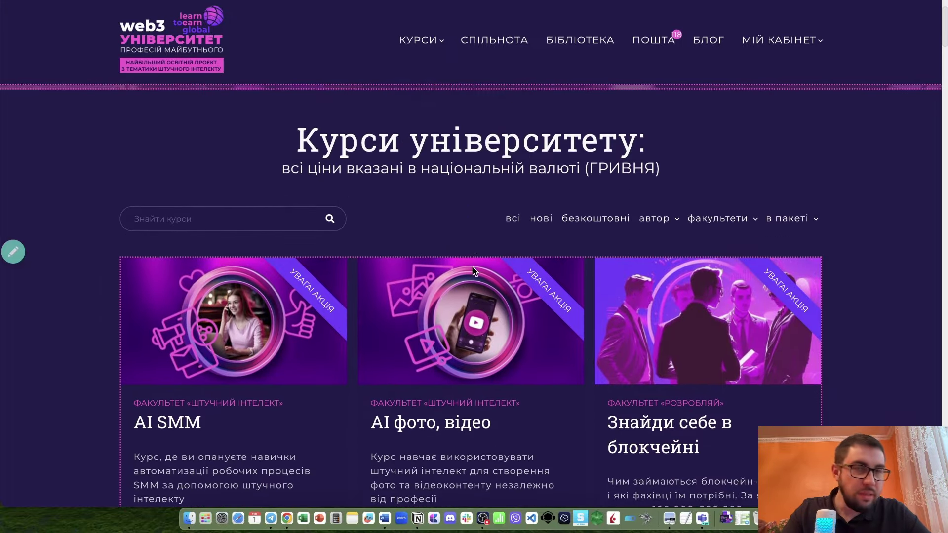
scroll(473, 267, "down", 1)
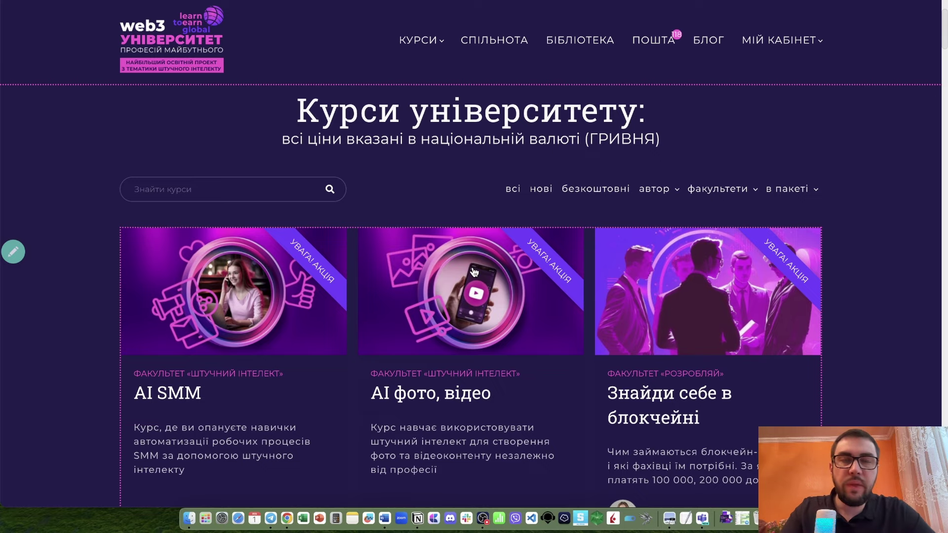
scroll(474, 272, "down", 5)
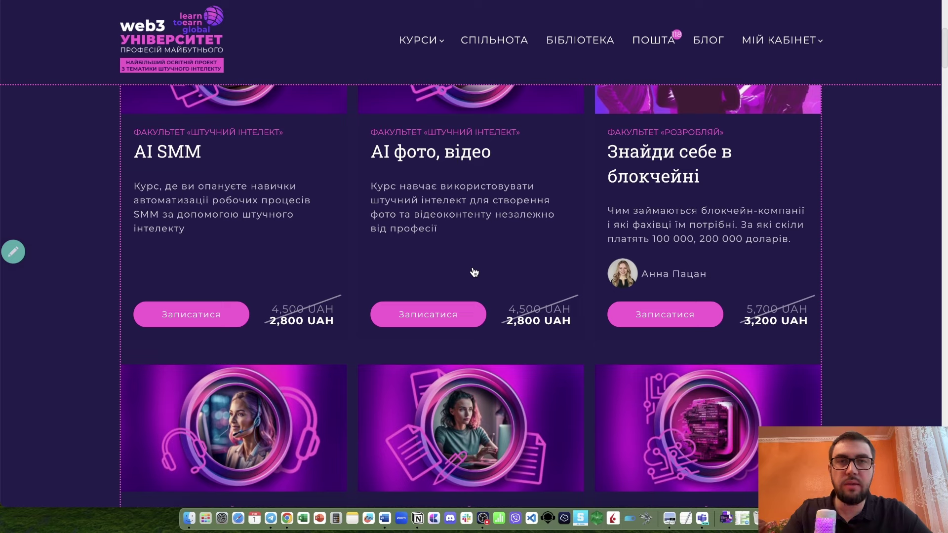
scroll(474, 271, "down", 6)
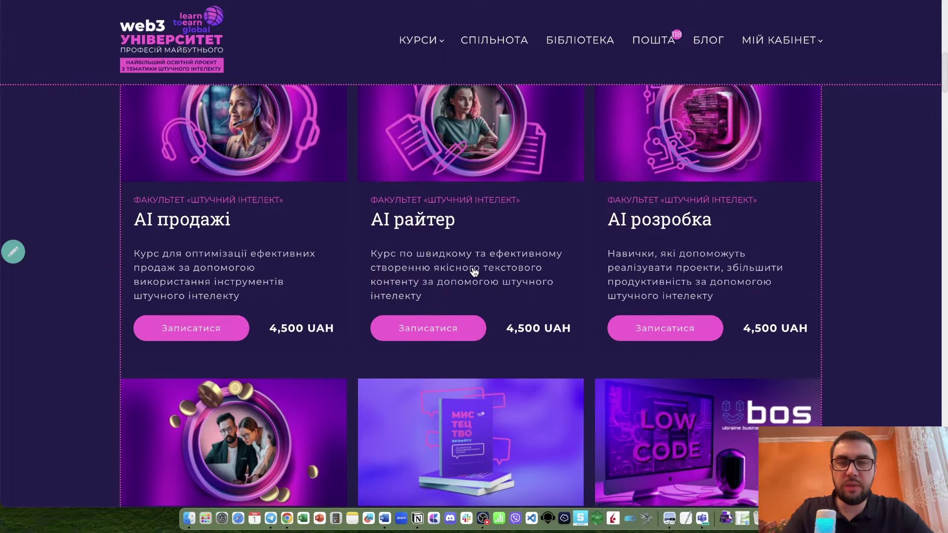
scroll(474, 272, "down", 9)
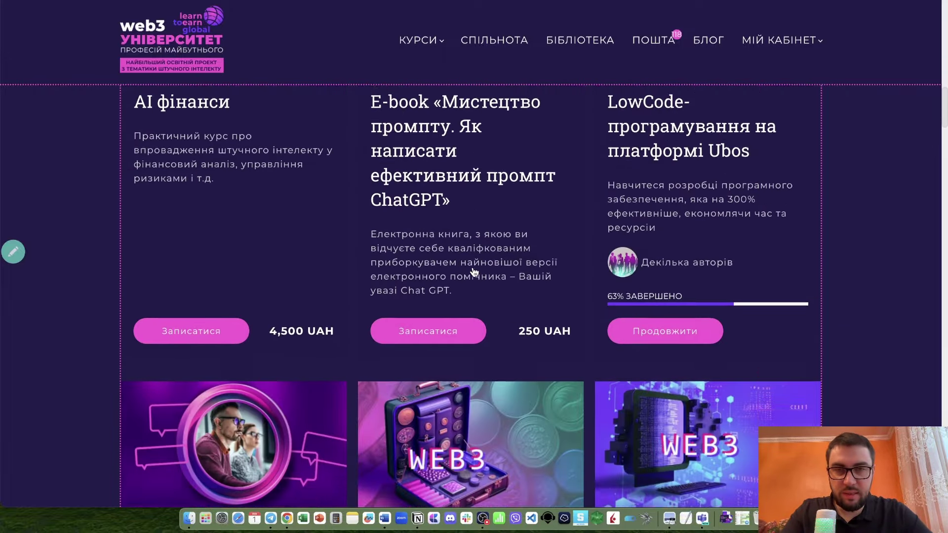
scroll(473, 271, "down", 10)
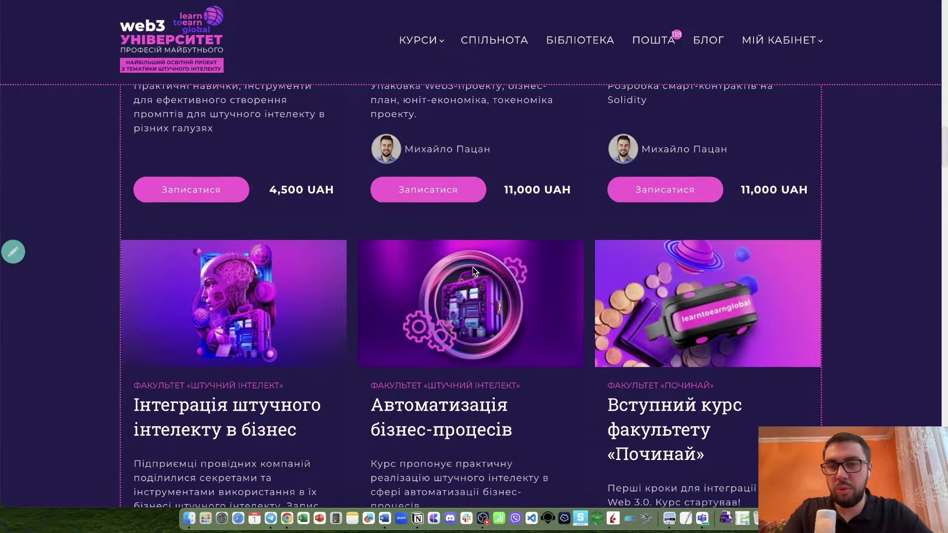
scroll(474, 272, "down", 5)
scroll(473, 272, "down", 3)
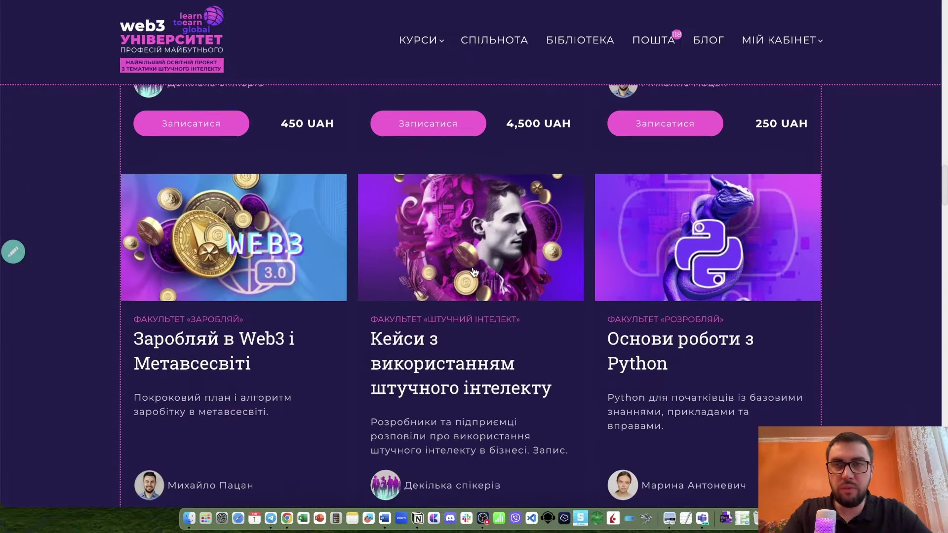
scroll(473, 272, "up", 2)
scroll(474, 272, "up", 6)
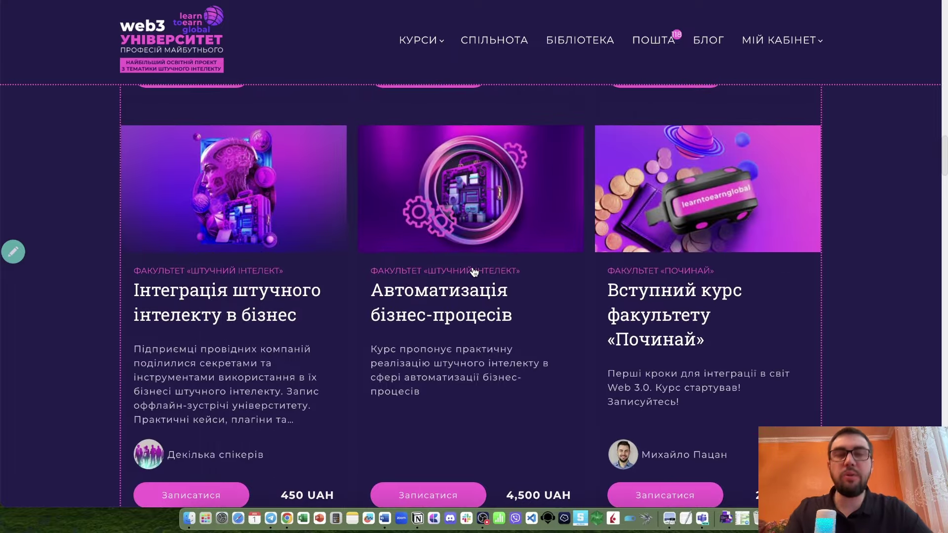
scroll(474, 272, "up", 10)
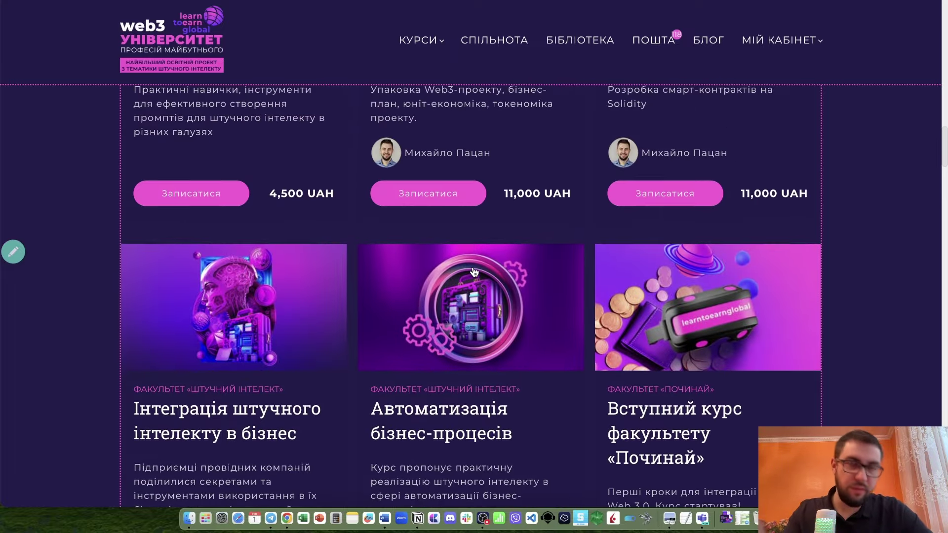